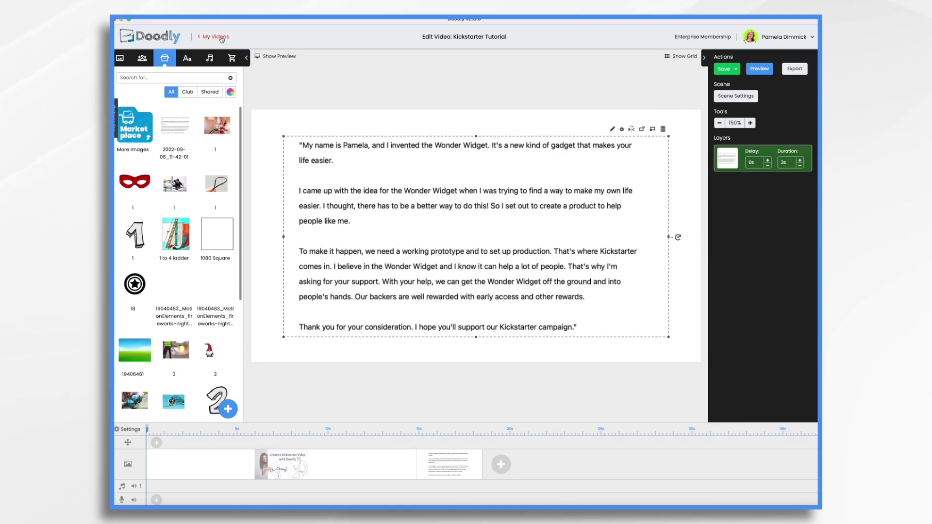
# - Leave the Kickstarter Tutorial editor for the My Videos dashboard via the My Videos link
pyautogui.click(220, 37)
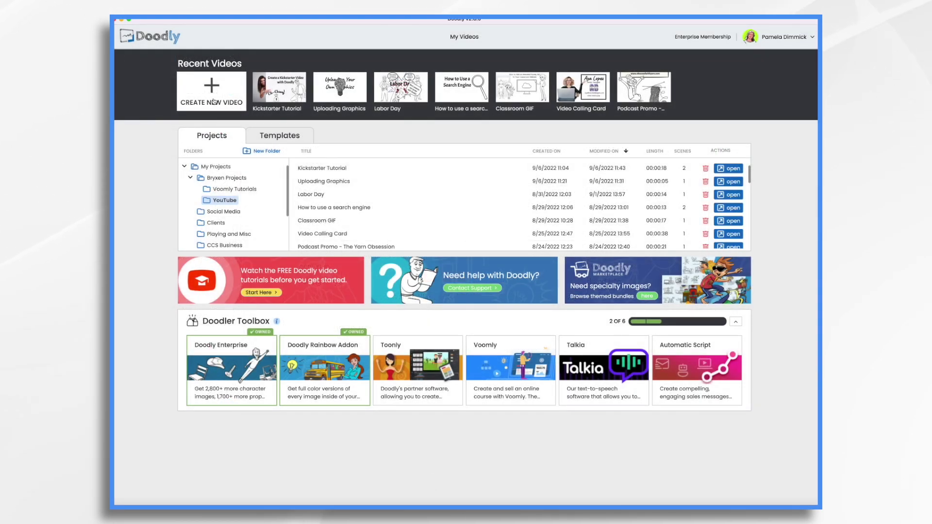
# - Create a whiteboard video titled 'Wonder Widget Kickstarter' at 720p (1280x720) resolution
pyautogui.click(214, 102)
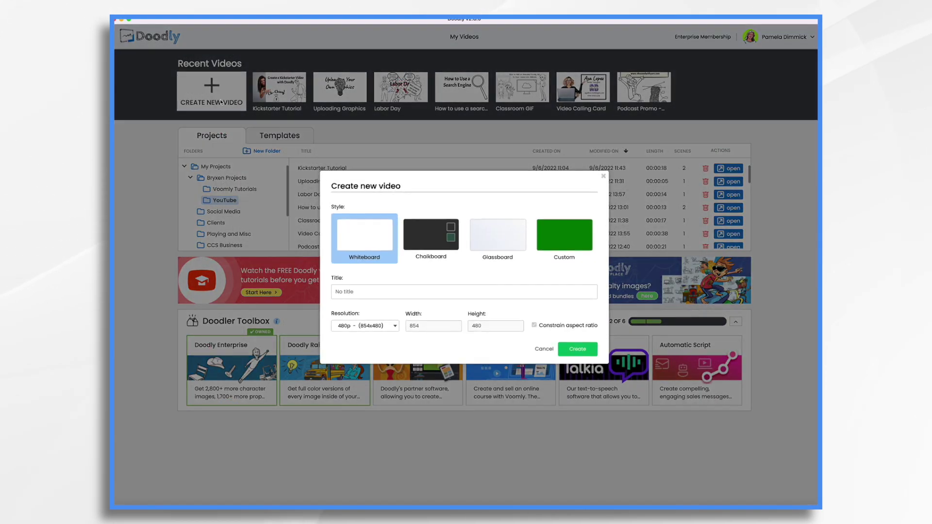
pyautogui.click(357, 293)
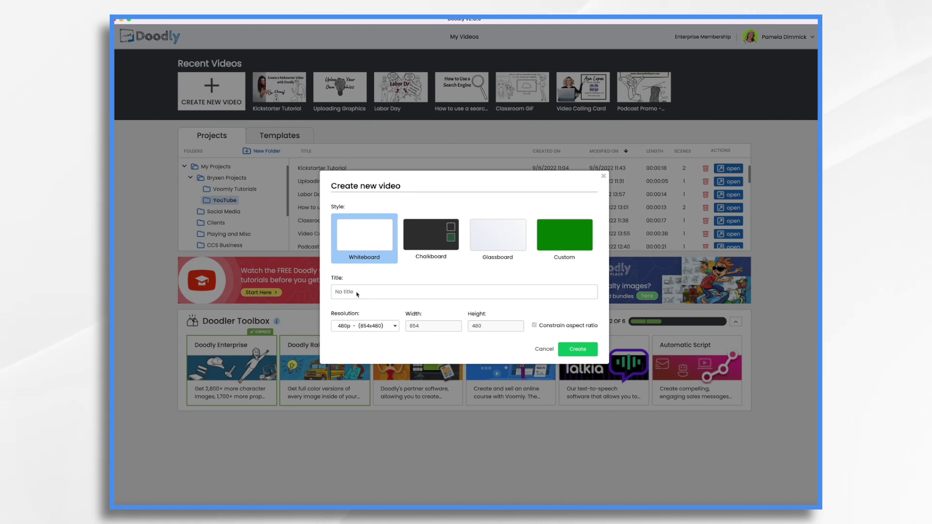
pyautogui.write('Wonder Widget Kickstarter Video')
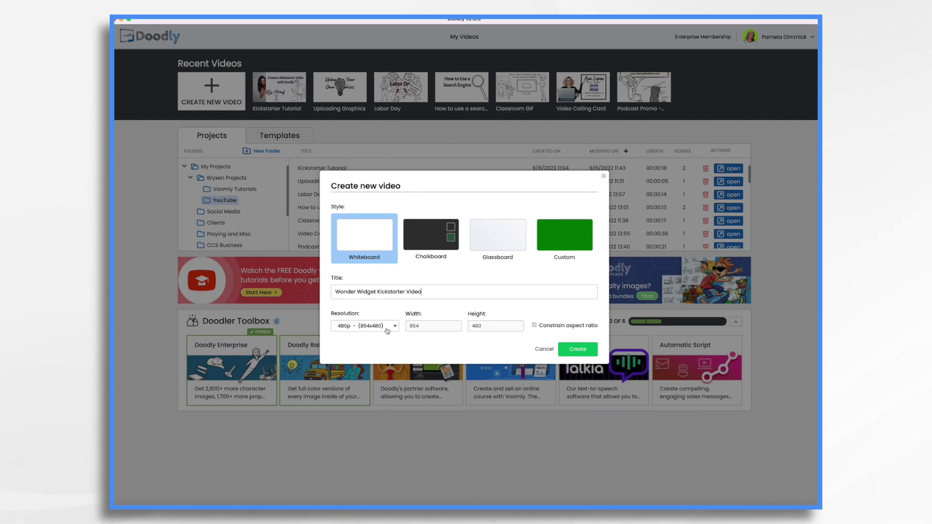
pyautogui.click(387, 331)
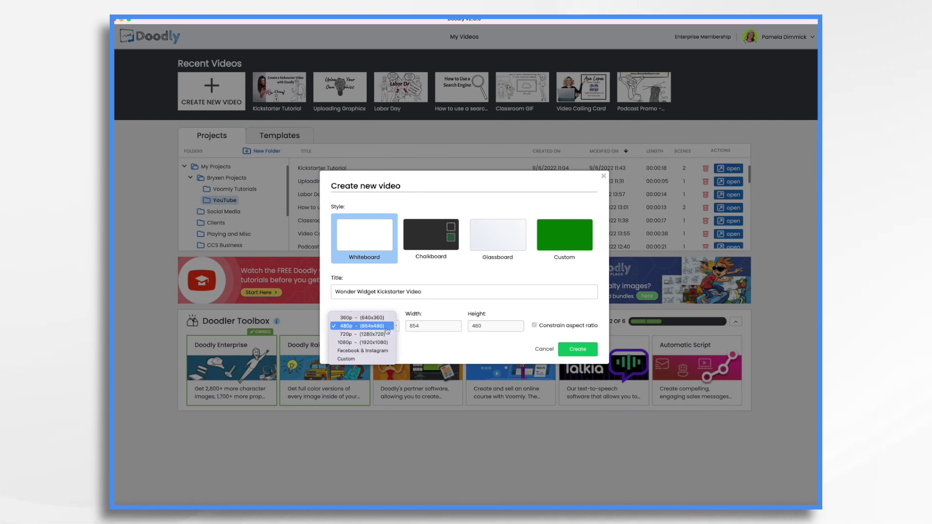
pyautogui.click(356, 334)
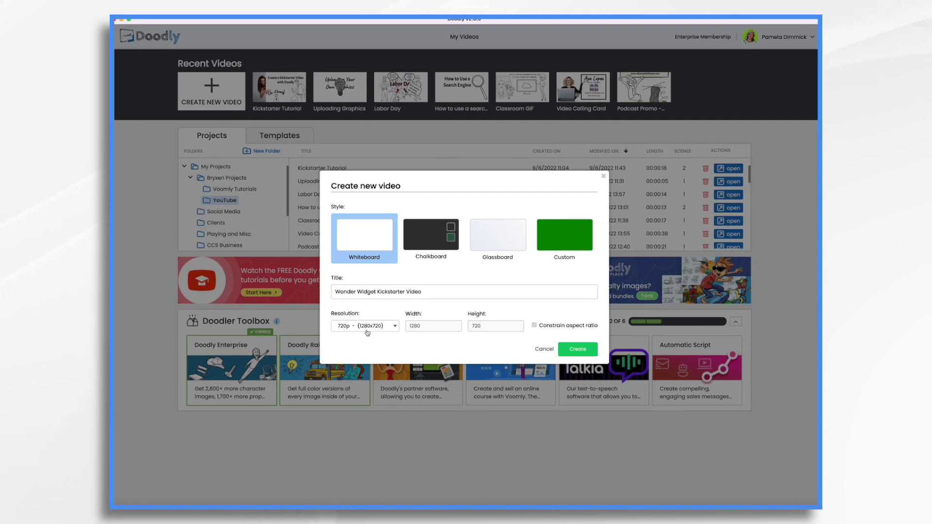
pyautogui.click(583, 350)
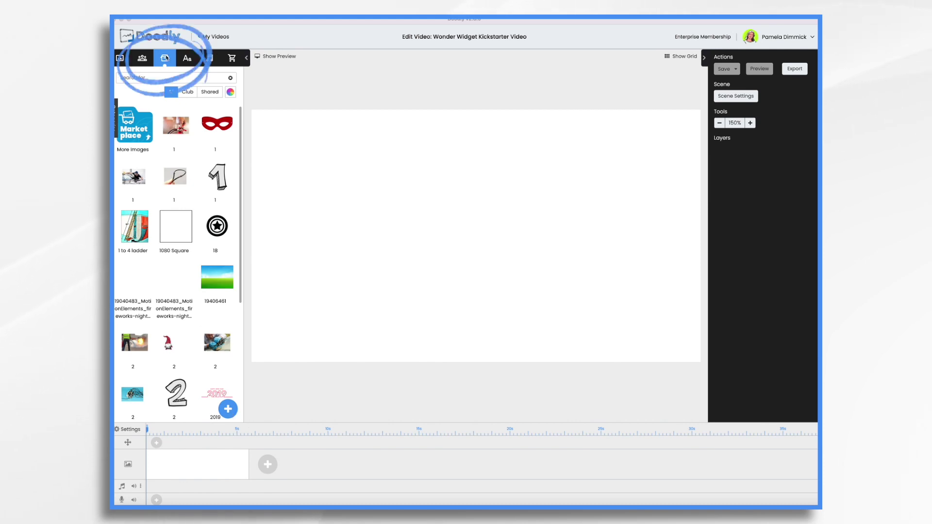
# - Upload happy-woman-pointing-copy-space-whiteboard.jpg as a prop and place it in the first scene
pyautogui.click(229, 412)
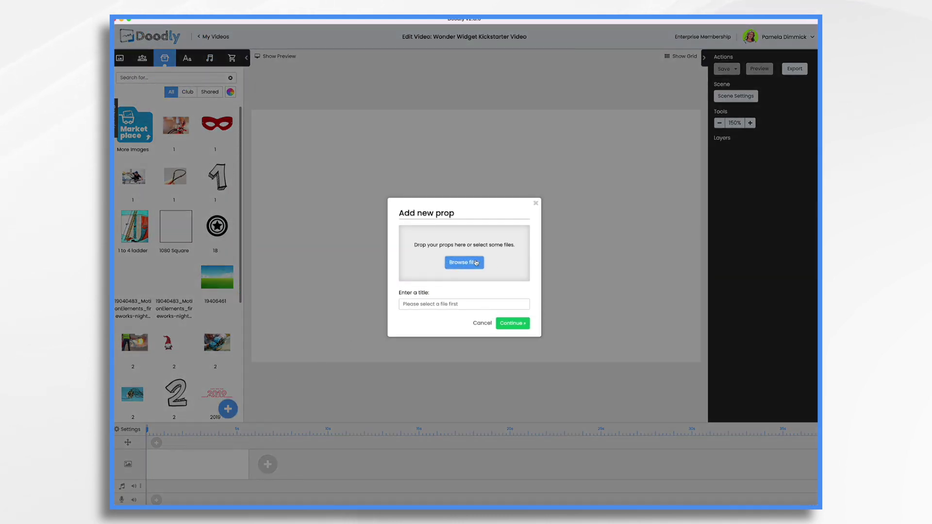
pyautogui.click(474, 263)
pyautogui.click(532, 270)
pyautogui.click(577, 335)
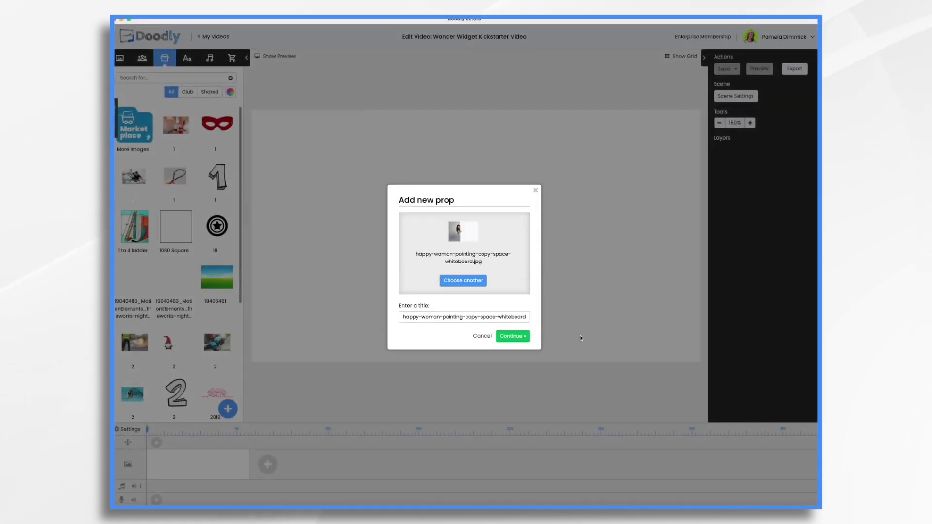
pyautogui.click(515, 339)
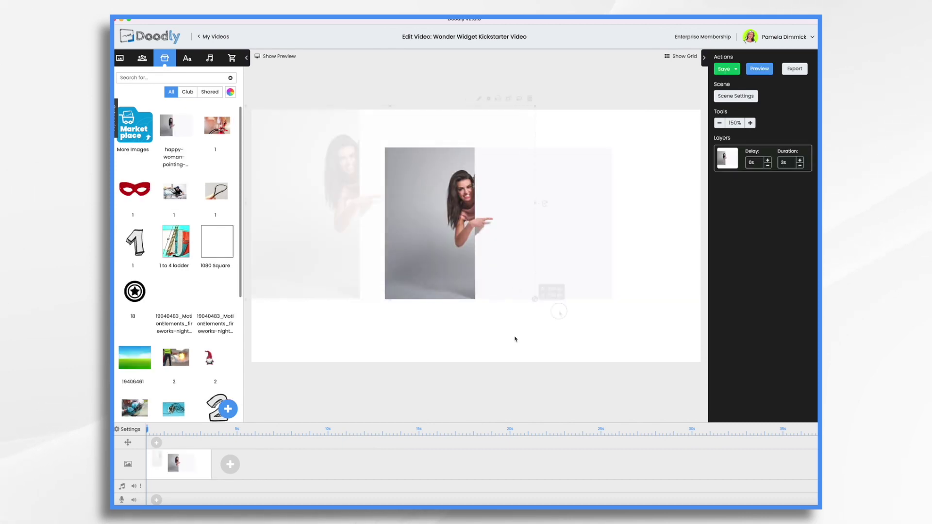
# - Scale the pointing-woman photo to full canvas height and move it to the left edge
pyautogui.moveTo(718, 405); pyautogui.dragTo(657, 367)
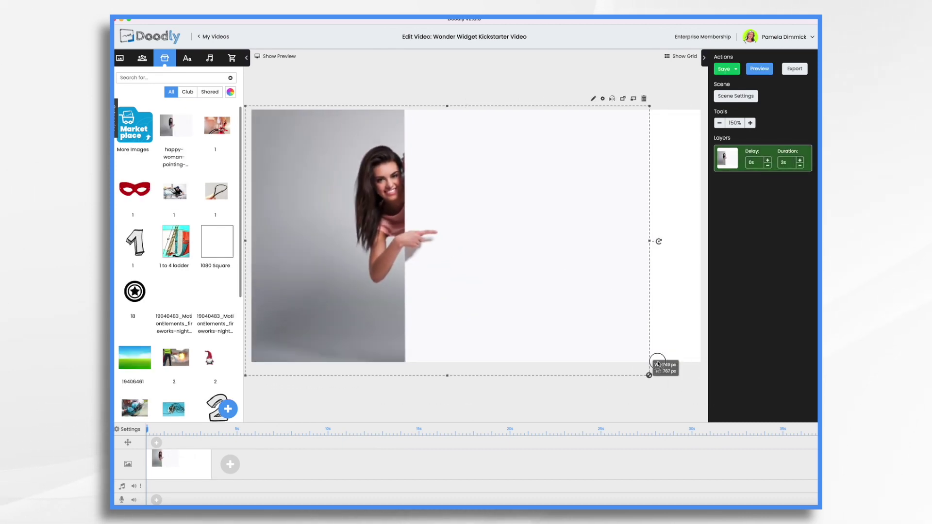
pyautogui.moveTo(555, 310)
pyautogui.mouseDown()
pyautogui.moveTo(574, 329)
pyautogui.moveTo(554, 315)
pyautogui.mouseUp()
pyautogui.moveTo(674, 318); pyautogui.dragTo(675, 318)
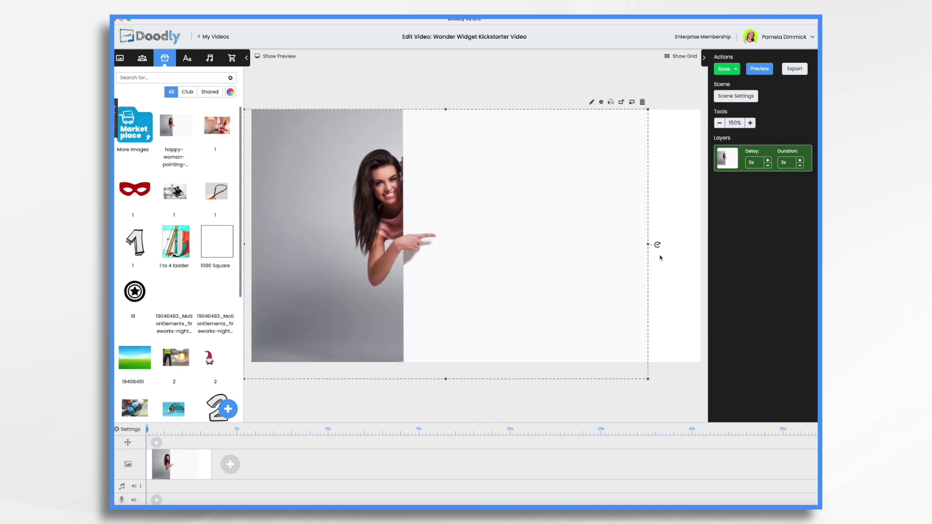
pyautogui.click(666, 261)
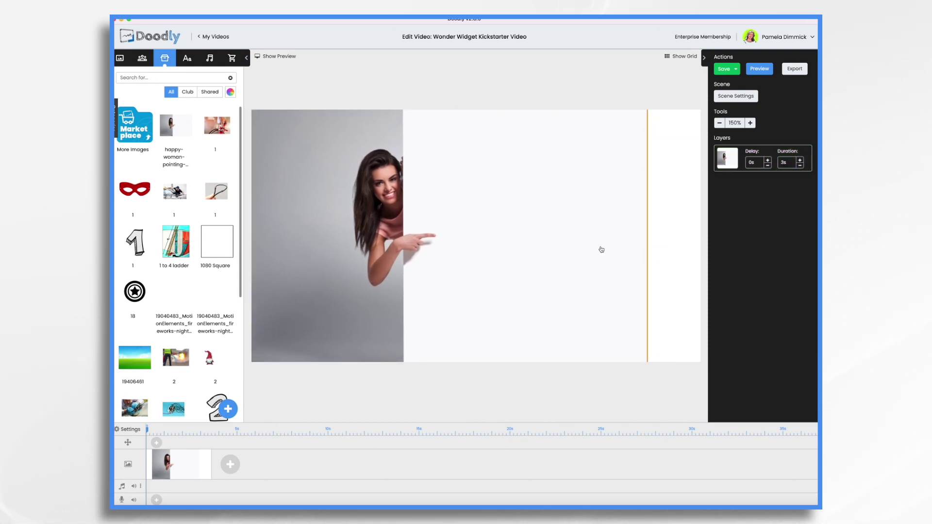
pyautogui.click(616, 258)
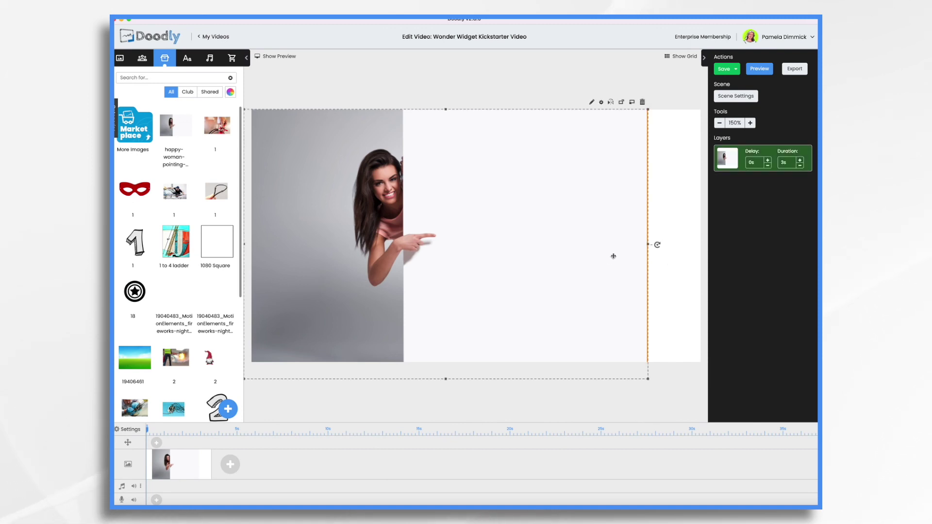
pyautogui.moveTo(649, 246); pyautogui.dragTo(707, 254)
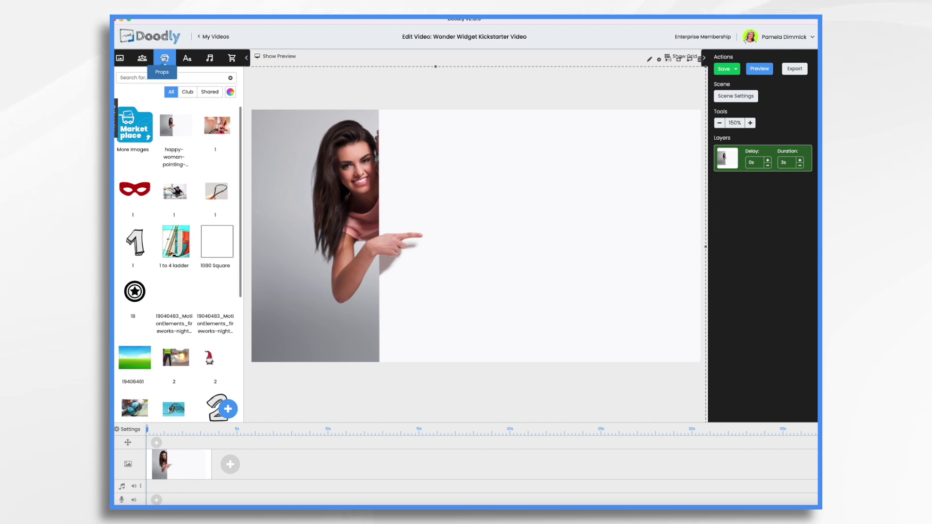
# - Upload Wonder Widget.png as a prop and place it on the scene's right side
pyautogui.click(228, 409)
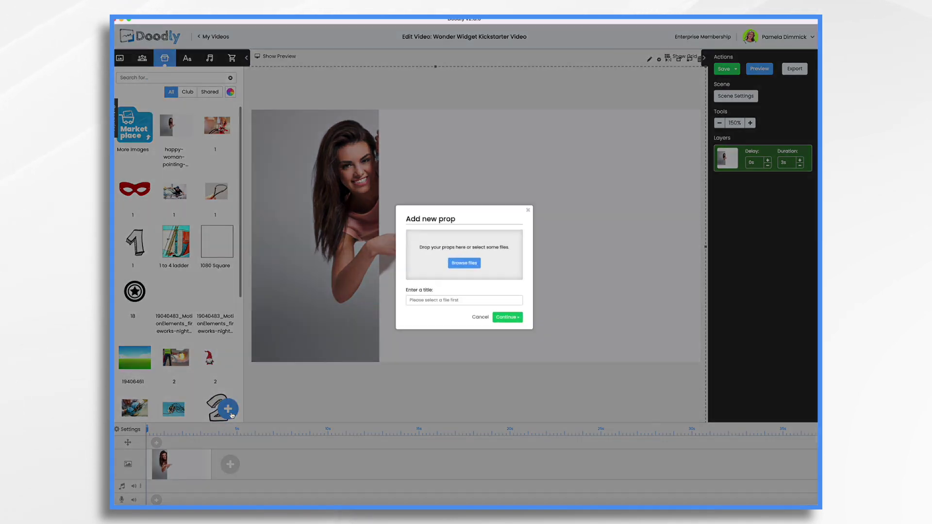
pyautogui.click(454, 263)
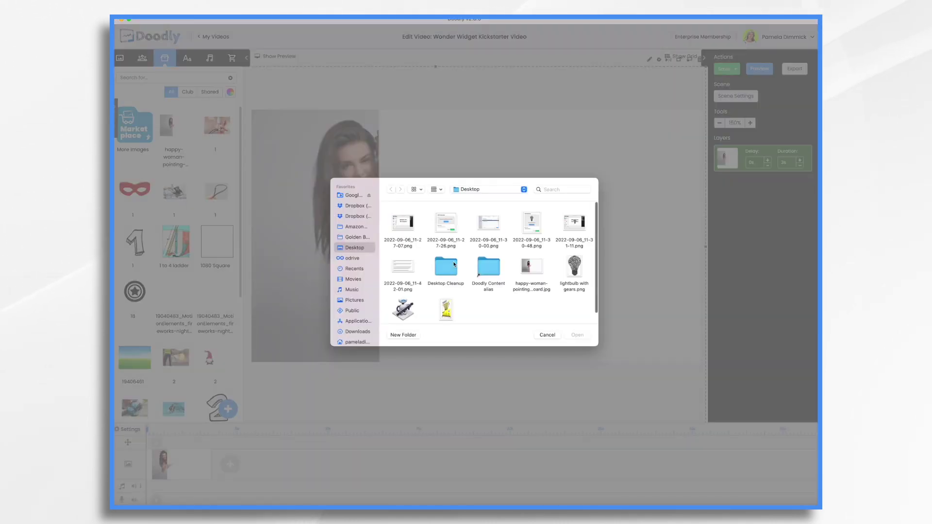
pyautogui.click(446, 309)
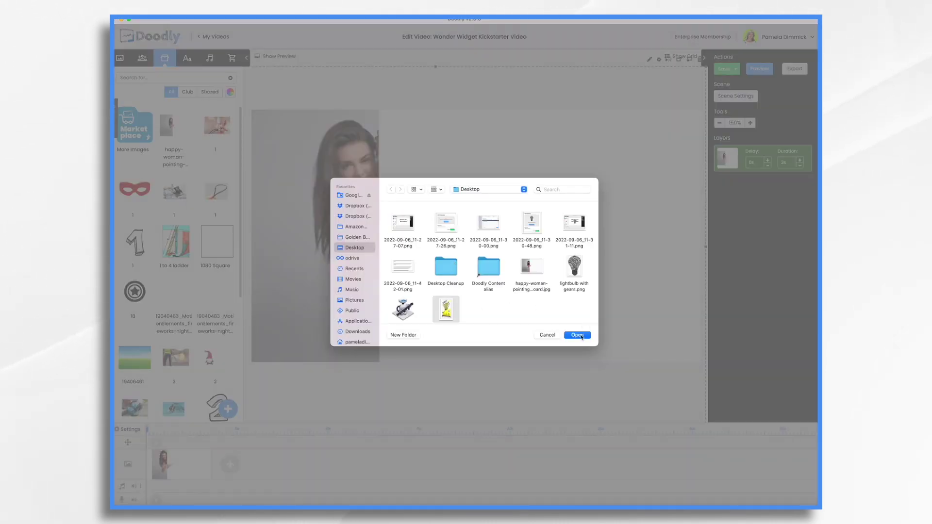
pyautogui.click(579, 336)
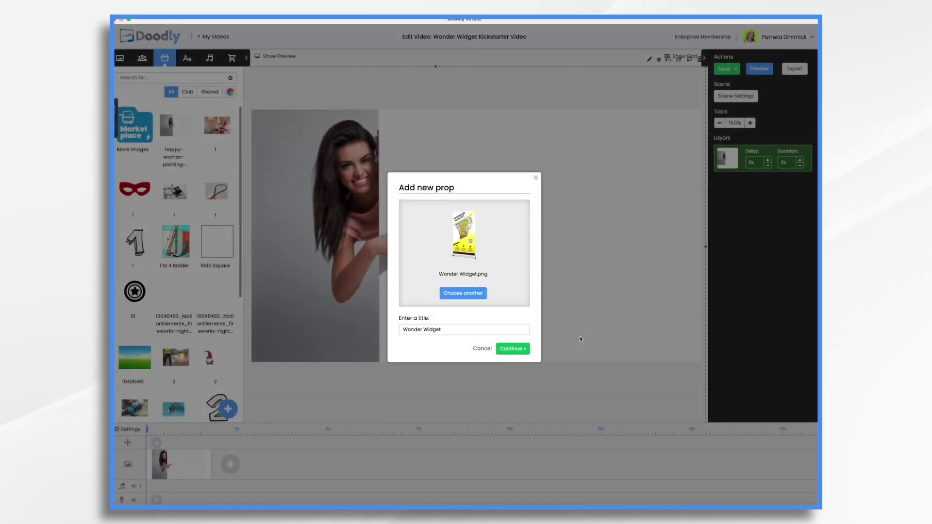
pyautogui.click(520, 352)
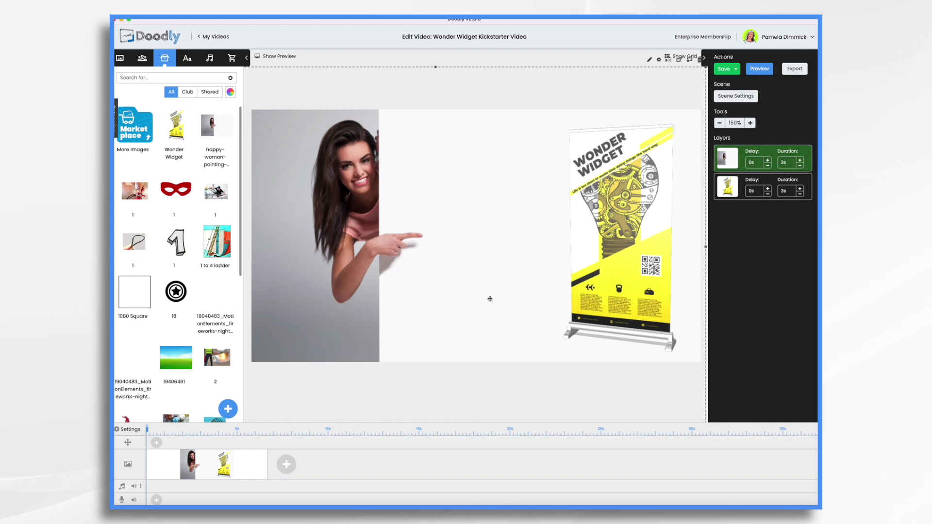
# - Add an Acme-Regular text line reading 'Make Your Life Easier!' to the canvas
pyautogui.click(187, 59)
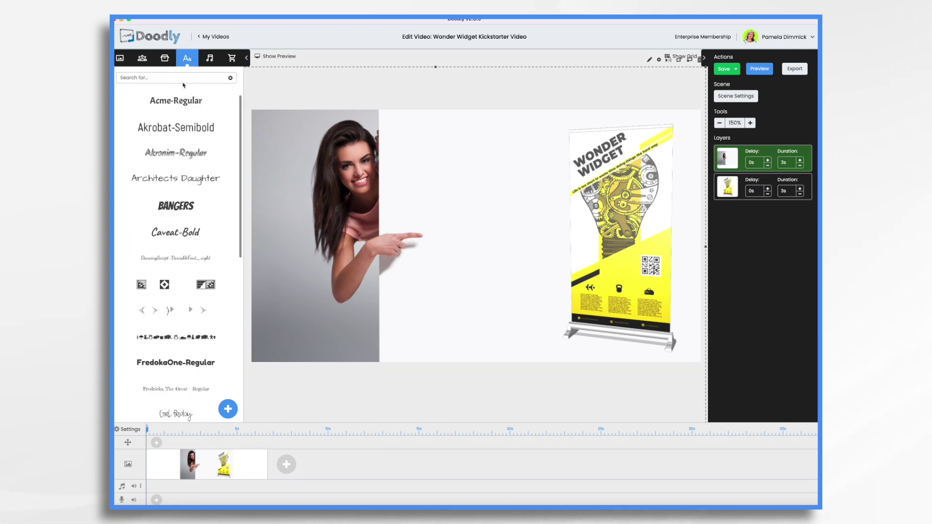
pyautogui.moveTo(175, 100); pyautogui.dragTo(508, 175)
pyautogui.doubleClick(508, 175)
pyautogui.write('Make Your Life Easier')
pyautogui.press('BackSpace')
pyautogui.write('!')
pyautogui.click(547, 336)
# - Add a second Acme-Regular text line reading 'Be One of the First Backers'
pyautogui.moveTo(186, 102); pyautogui.dragTo(483, 201)
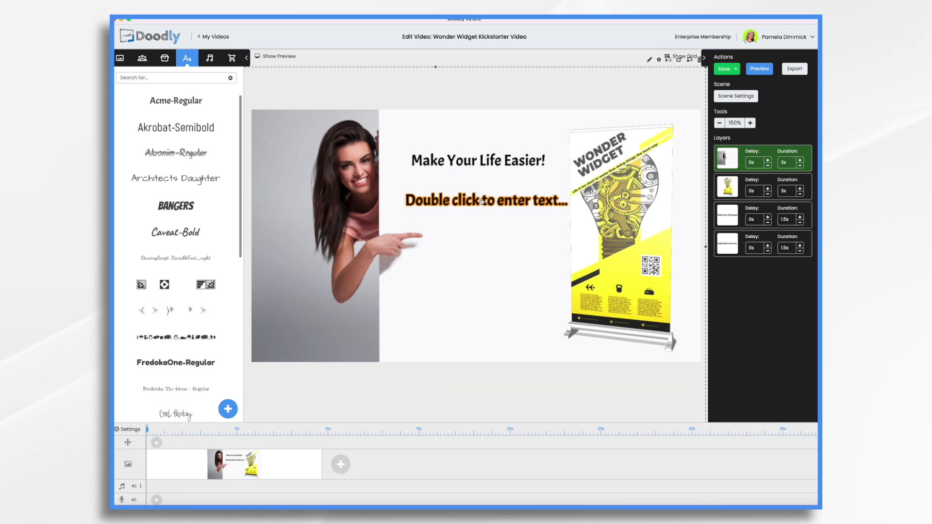
pyautogui.doubleClick(483, 201)
pyautogui.write('Be One of the First Backers')
pyautogui.click(548, 336)
# - Add 'We LOVE our Supporters!' with LOVE coloured red, then preview the scene
pyautogui.click(479, 160)
pyautogui.moveTo(176, 101); pyautogui.dragTo(483, 252)
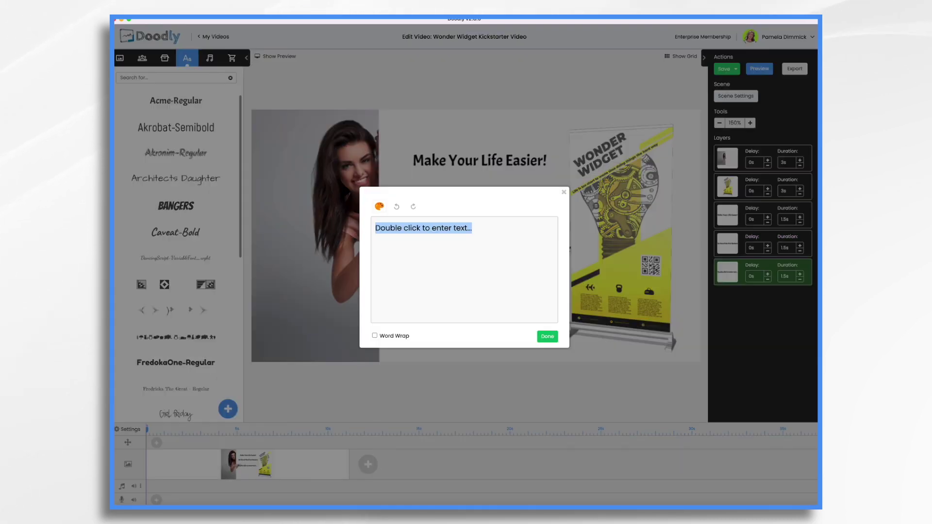
pyautogui.write('We LOVE our Supporters')
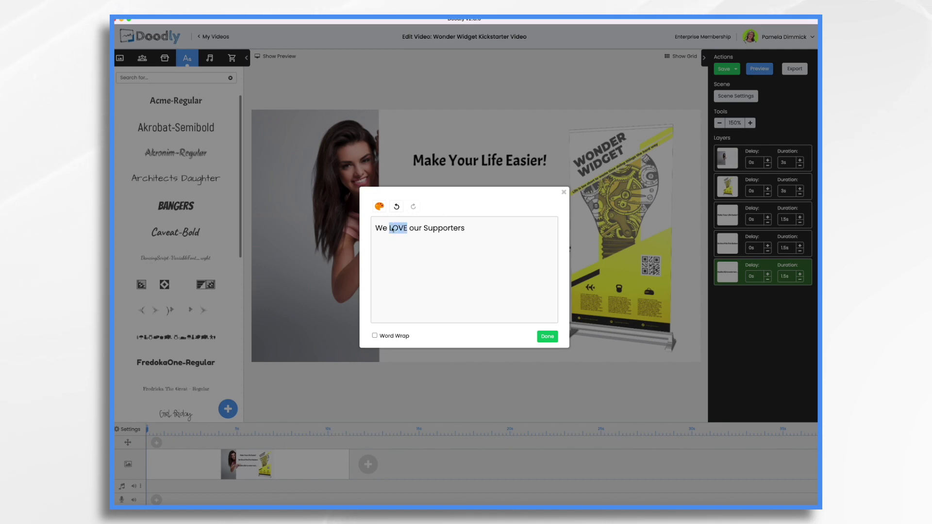
pyautogui.click(380, 208)
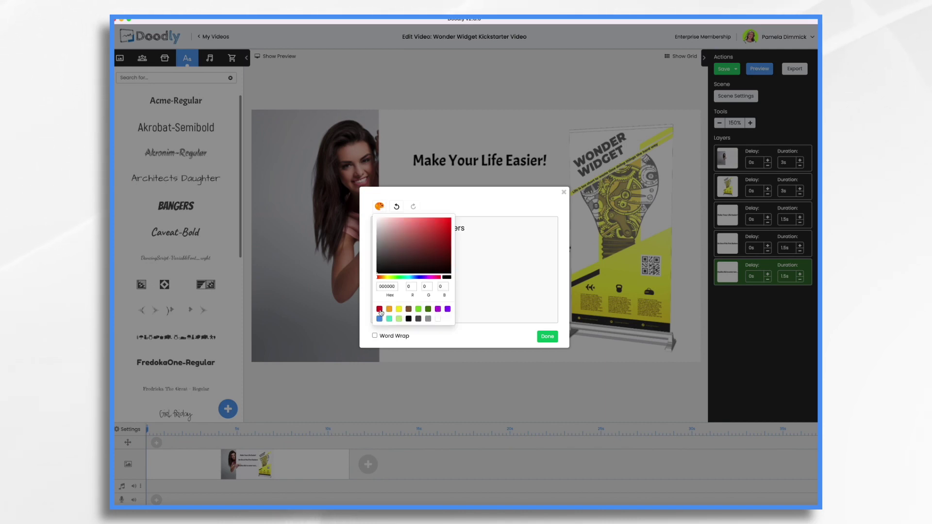
pyautogui.click(467, 263)
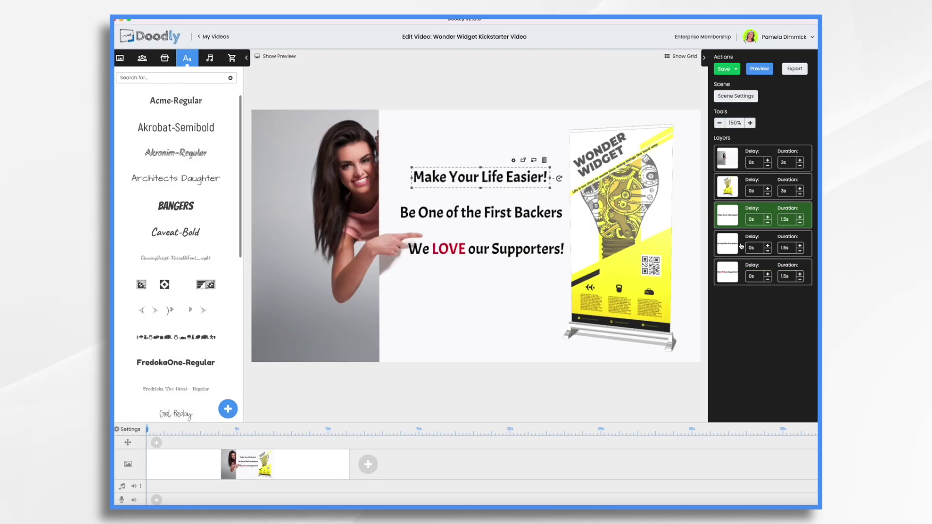
pyautogui.click(332, 182)
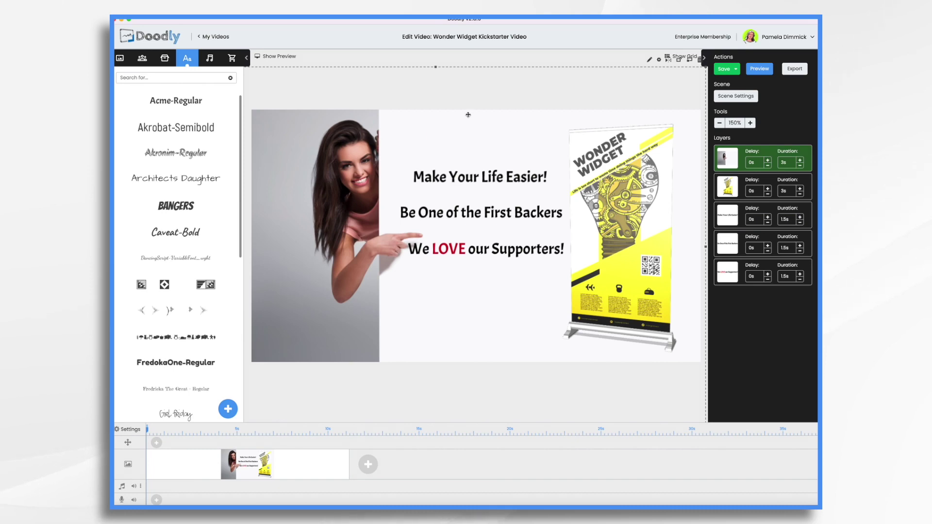
pyautogui.click(759, 69)
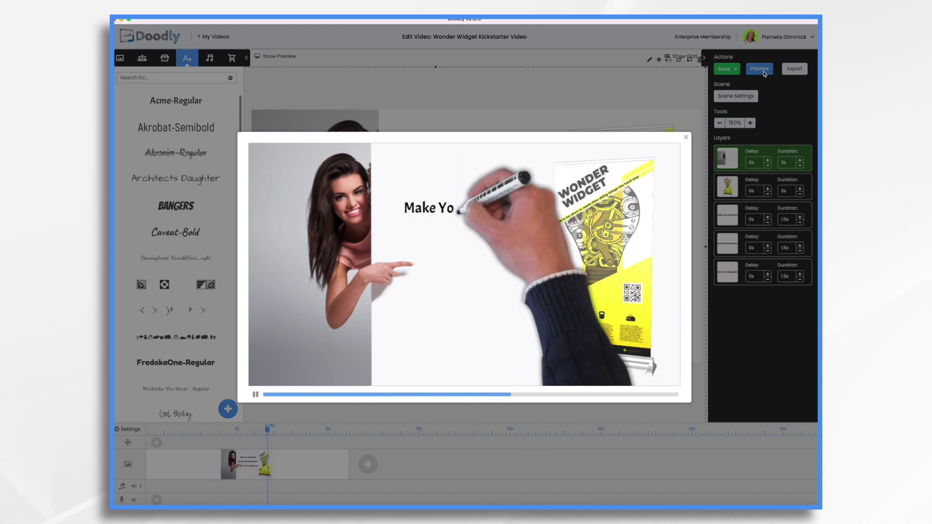
# - In Video Settings, set Erase mode to Off and pick the real marker hand (row 5, column 2)
pyautogui.click(686, 138)
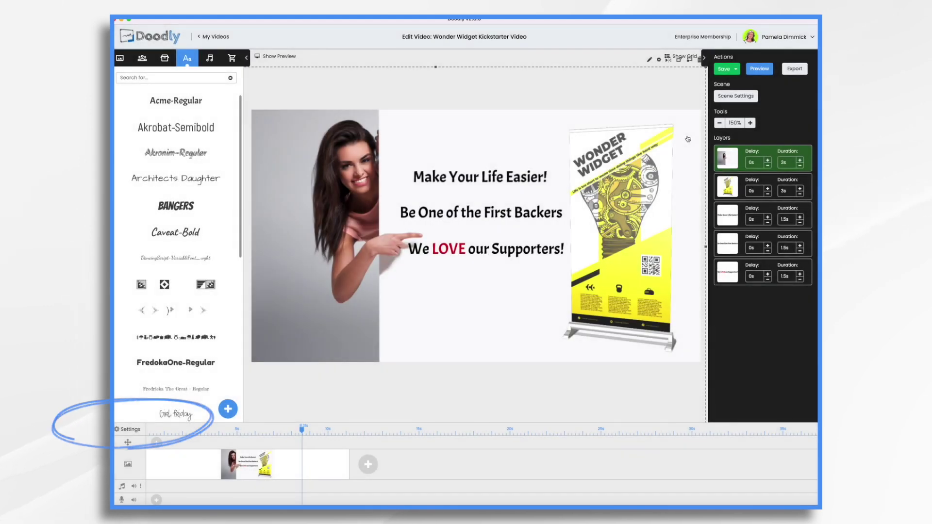
pyautogui.click(127, 430)
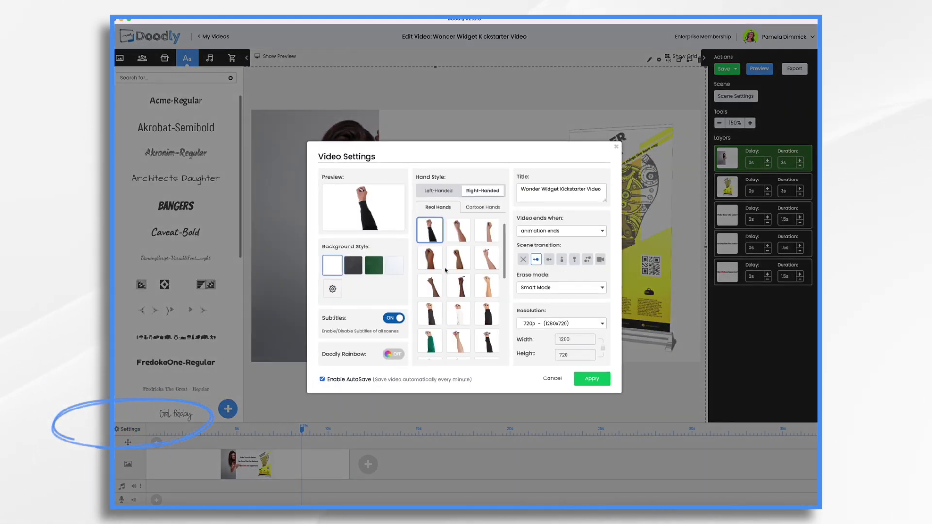
pyautogui.click(555, 288)
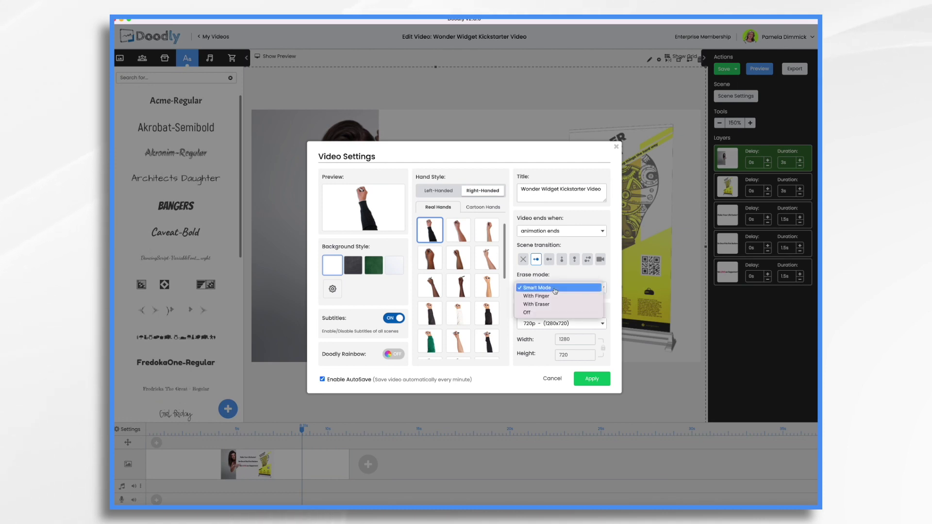
pyautogui.click(530, 314)
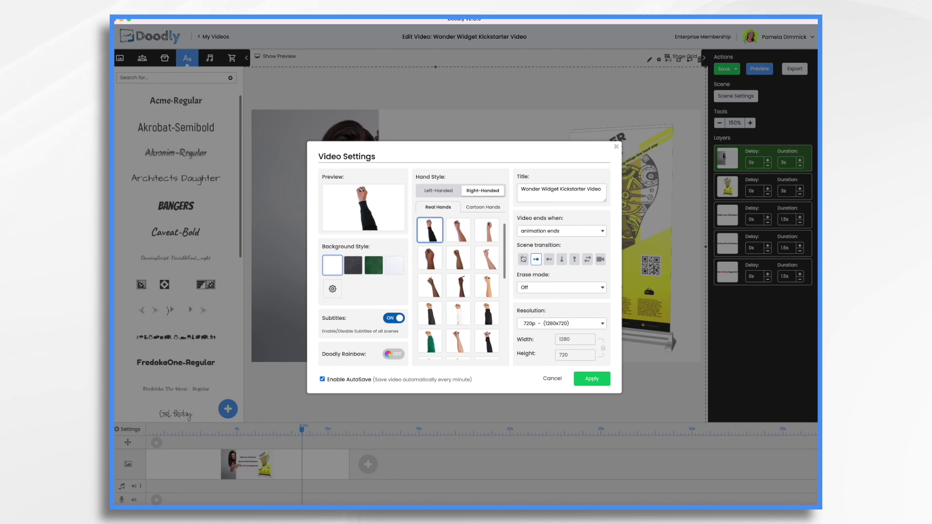
pyautogui.click(461, 342)
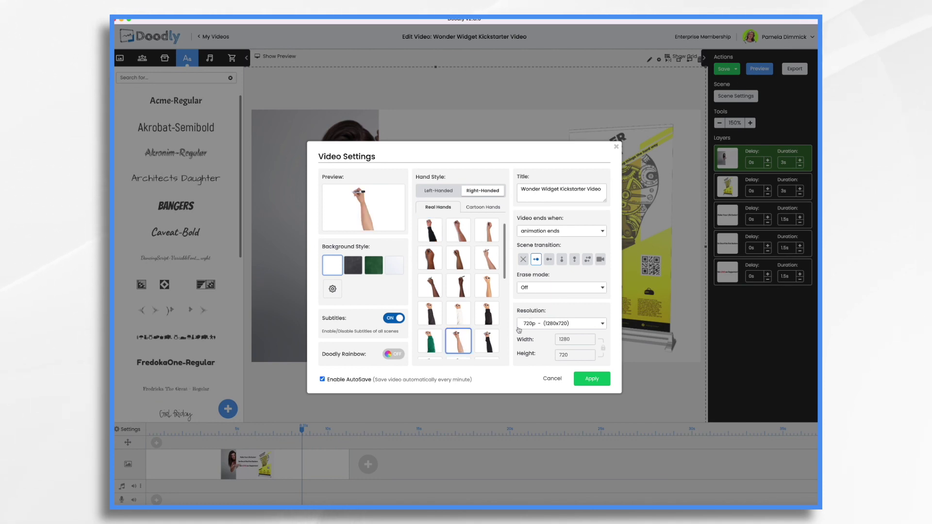
pyautogui.click(586, 378)
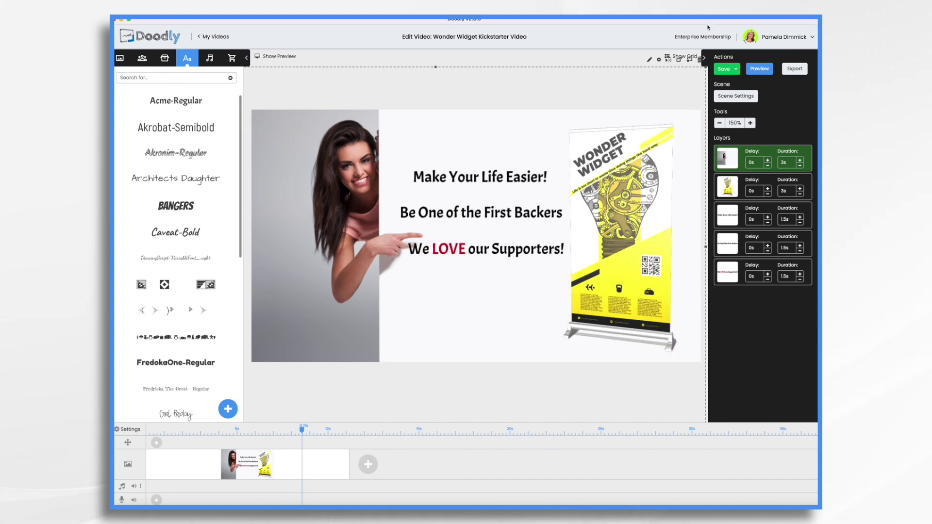
# - Set the woman photo's Reveal Mode to Fade and cut its duration to 1s
pyautogui.click(650, 60)
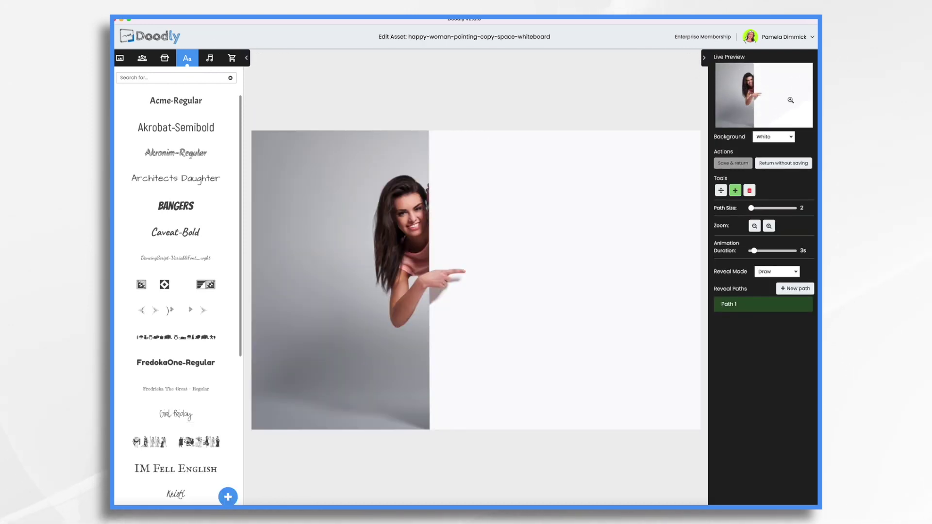
pyautogui.click(783, 273)
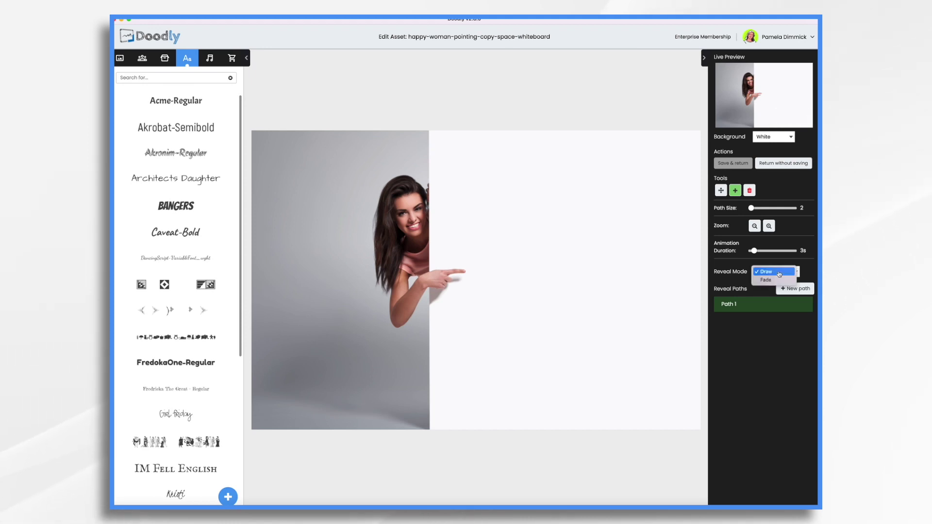
pyautogui.click(766, 280)
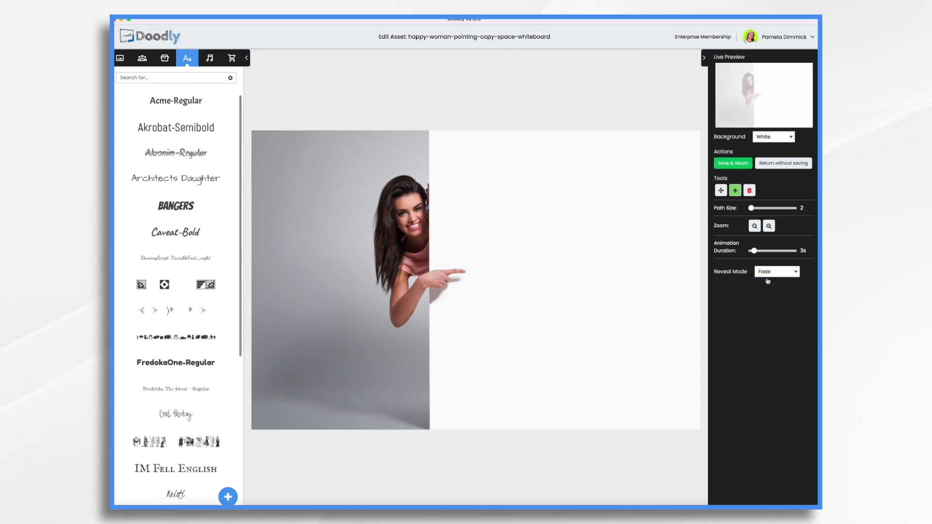
pyautogui.click(731, 165)
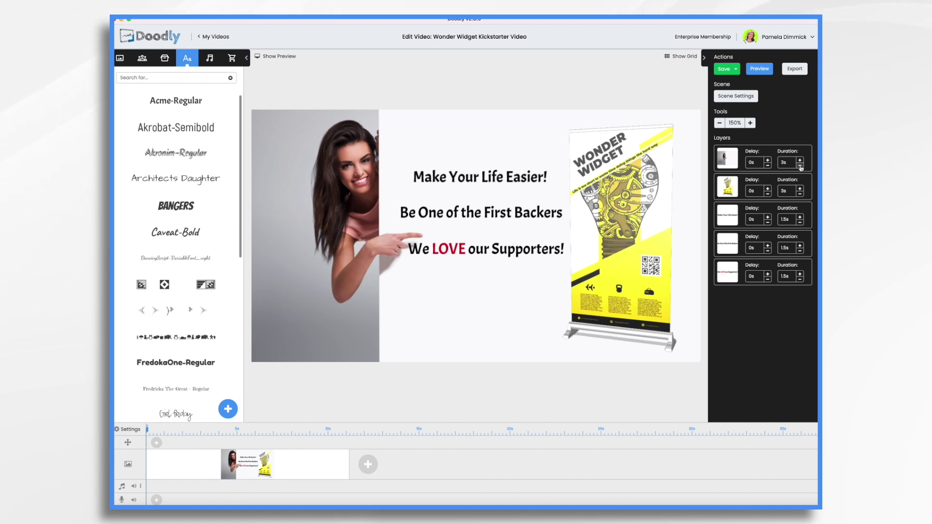
pyautogui.click(800, 165)
pyautogui.click(800, 165)
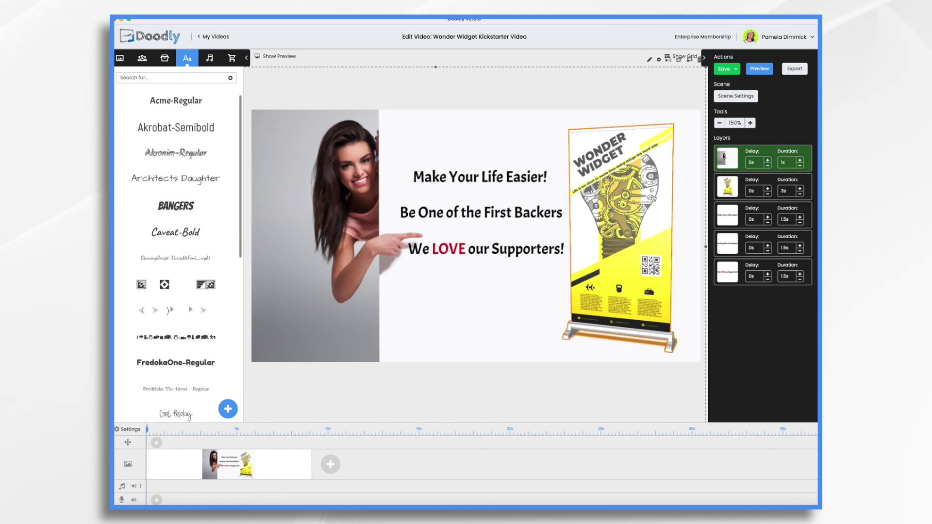
# - Make the Wonder Widget banner fade in over 1s and move its layer after the first headline
pyautogui.click(665, 146)
pyautogui.click(660, 114)
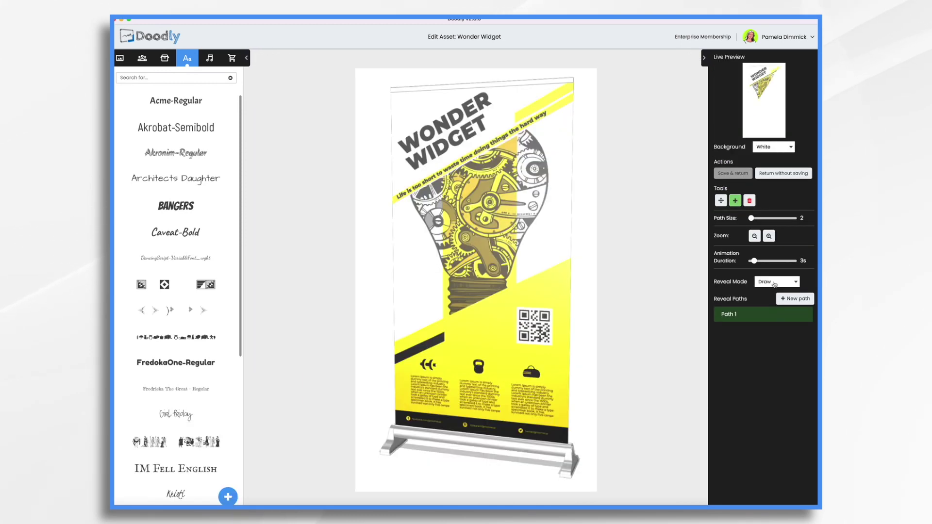
pyautogui.click(777, 281)
pyautogui.click(764, 291)
pyautogui.click(733, 173)
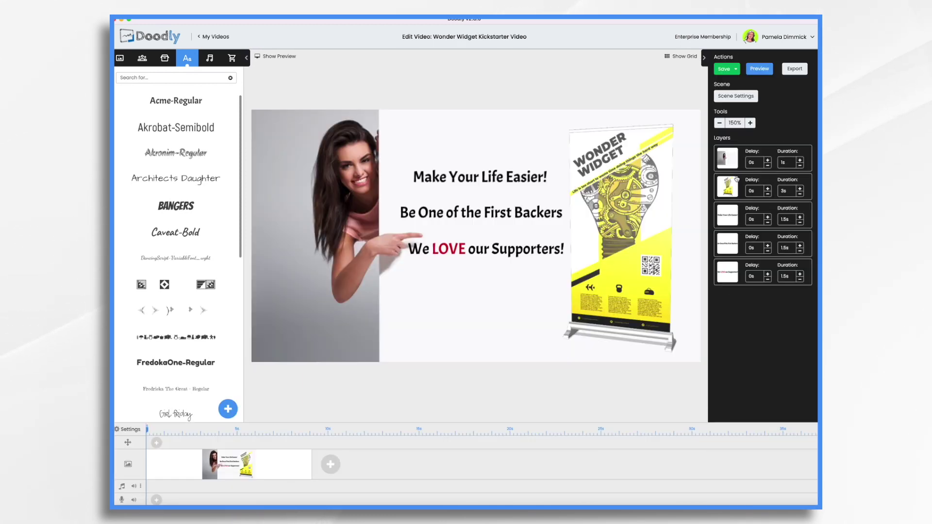
pyautogui.click(800, 194)
pyautogui.click(800, 193)
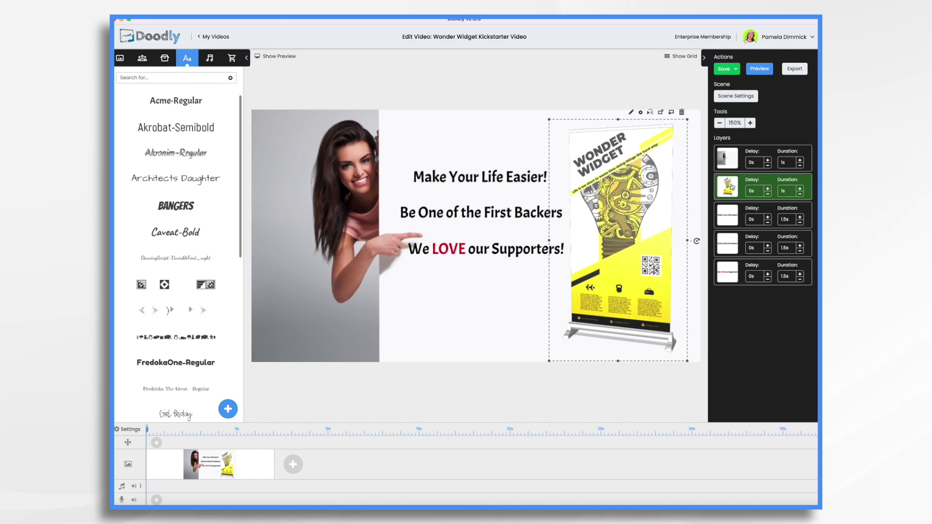
pyautogui.moveTo(732, 187); pyautogui.dragTo(733, 219)
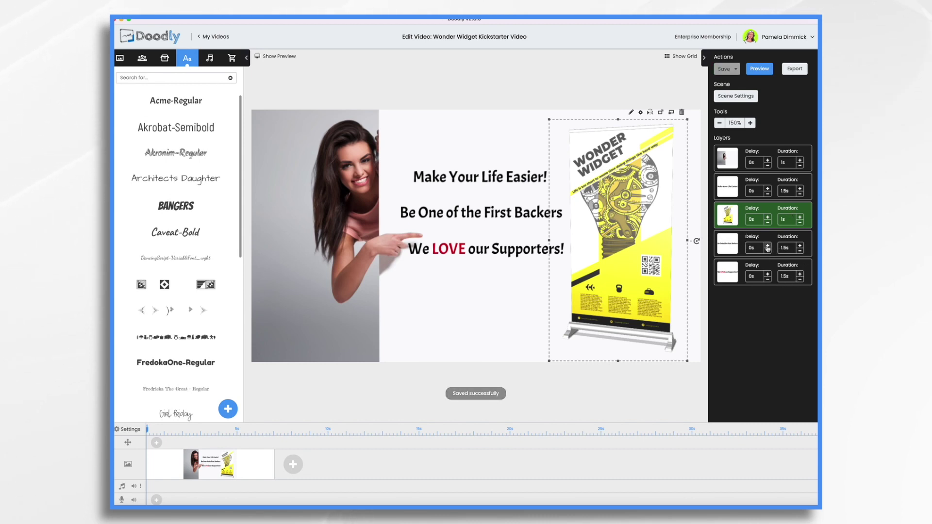
# - Set a 1s delay on the last two text lines, then preview the scene
pyautogui.click(767, 245)
pyautogui.click(768, 247)
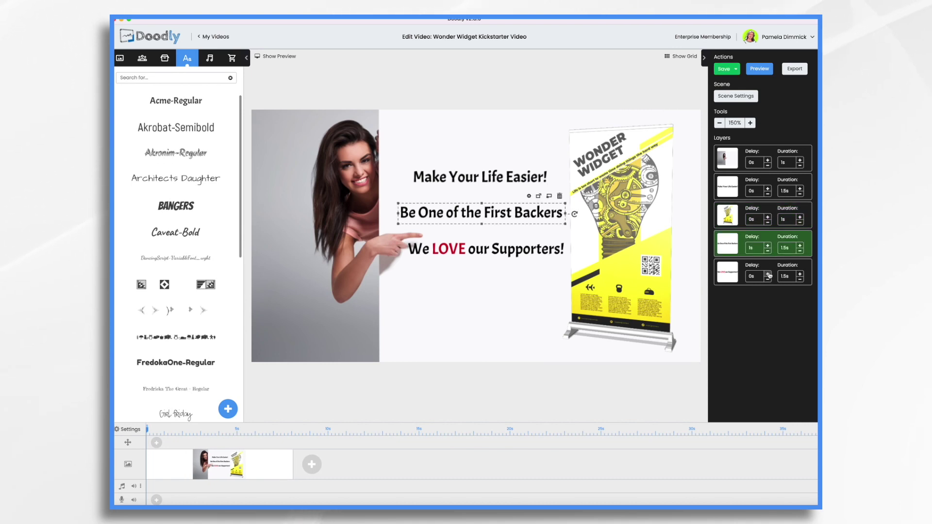
pyautogui.click(769, 274)
pyautogui.click(769, 275)
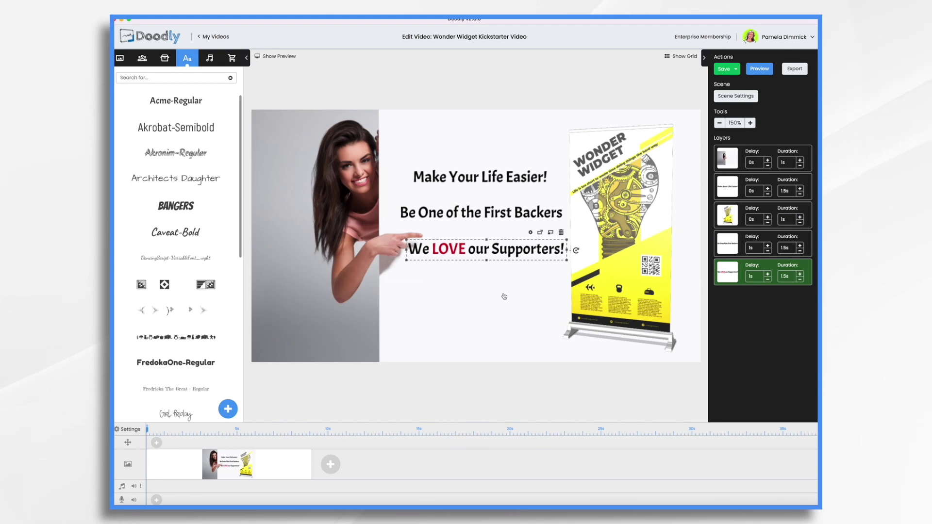
pyautogui.click(760, 70)
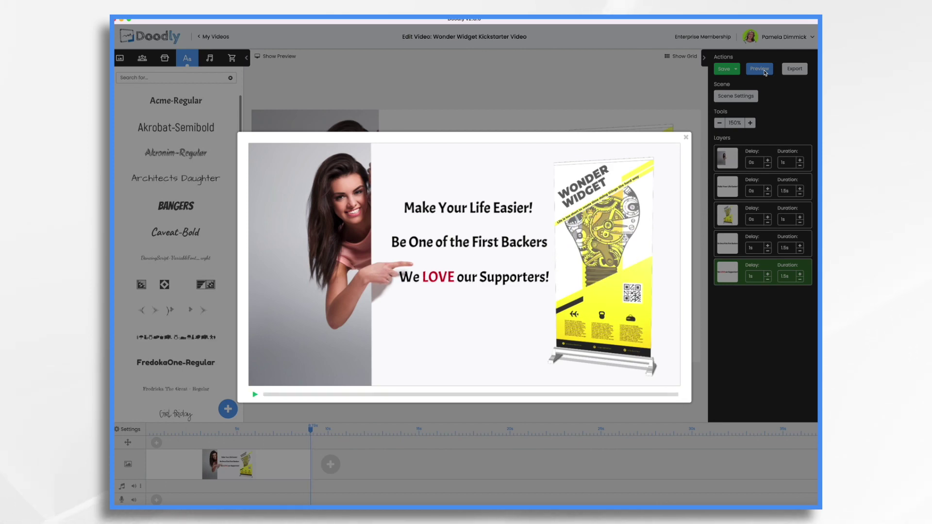
pyautogui.click(686, 135)
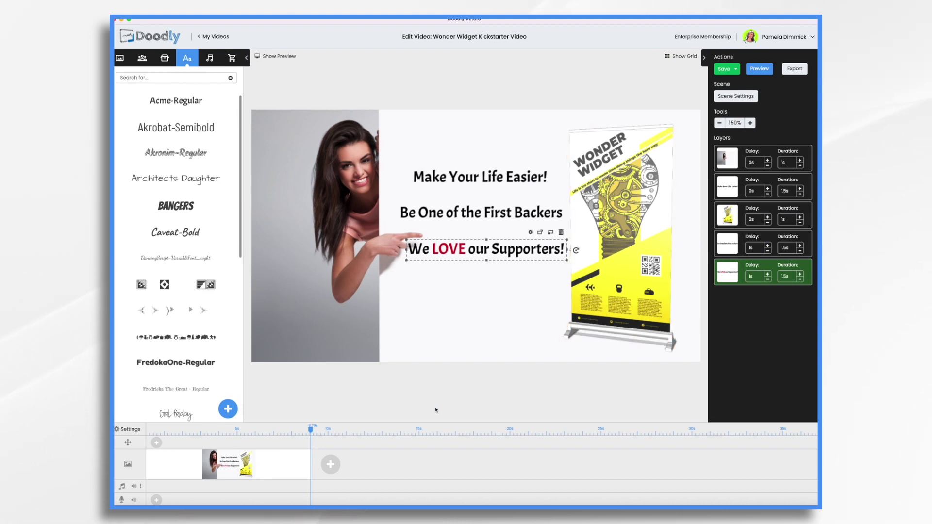
# - Add a new scene and place Elisa Businesswoman 2 from a 'business woman' character search
pyautogui.click(332, 466)
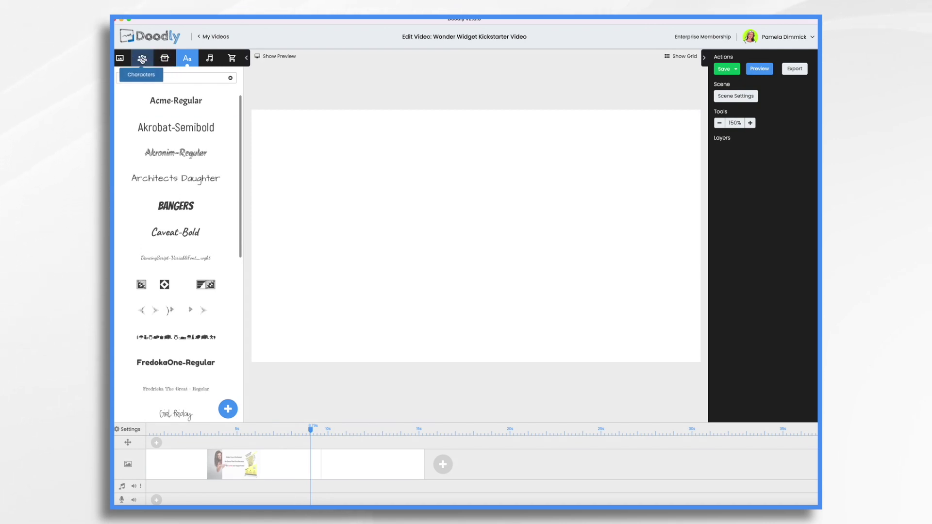
pyautogui.click(143, 60)
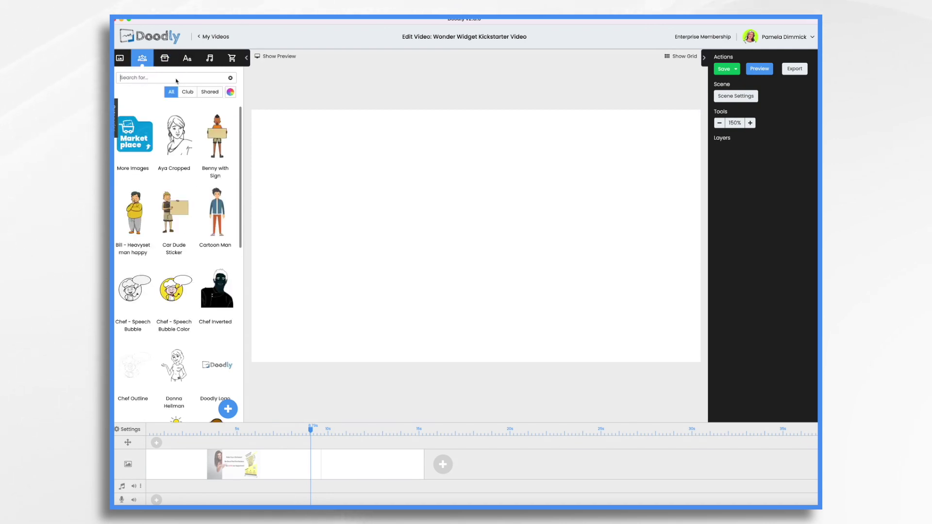
pyautogui.write('bus')
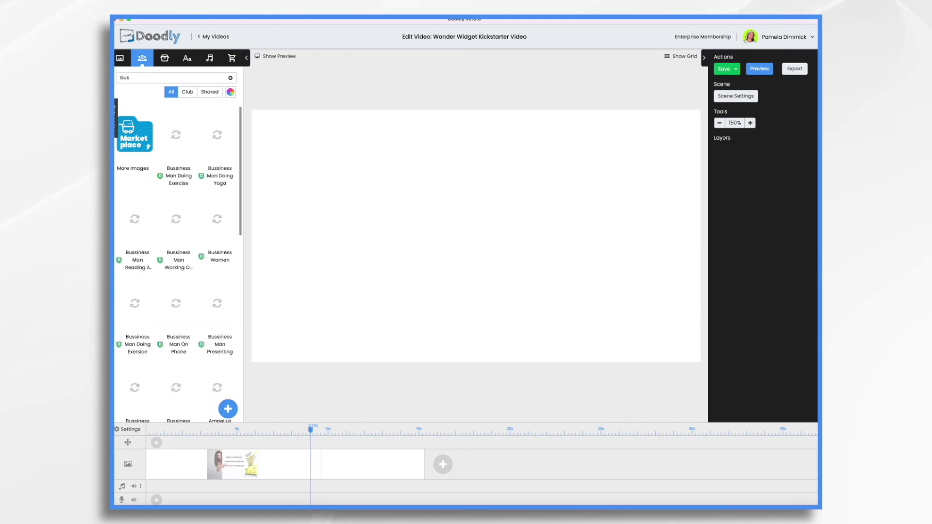
pyautogui.write('iness woman')
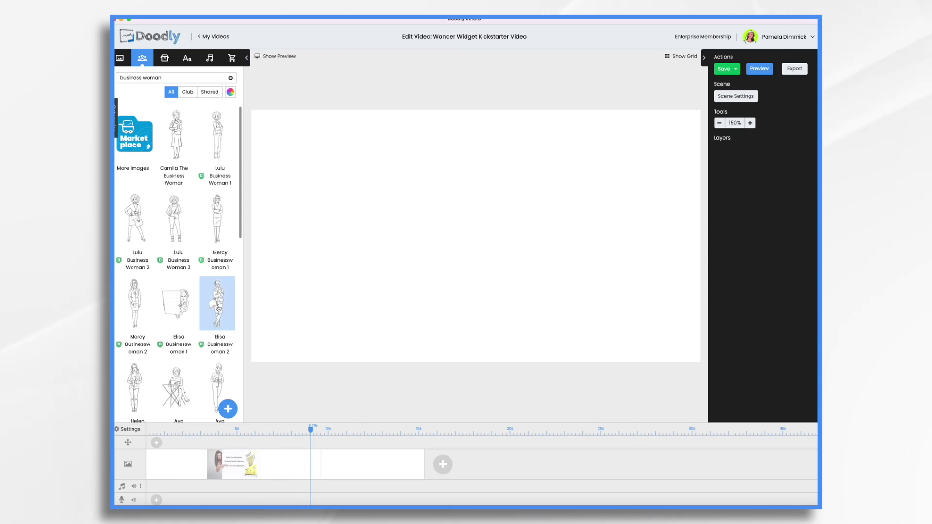
pyautogui.moveTo(217, 302); pyautogui.dragTo(364, 270)
# - Enlarge the businesswoman character and move her to the left side of the canvas
pyautogui.click(363, 270)
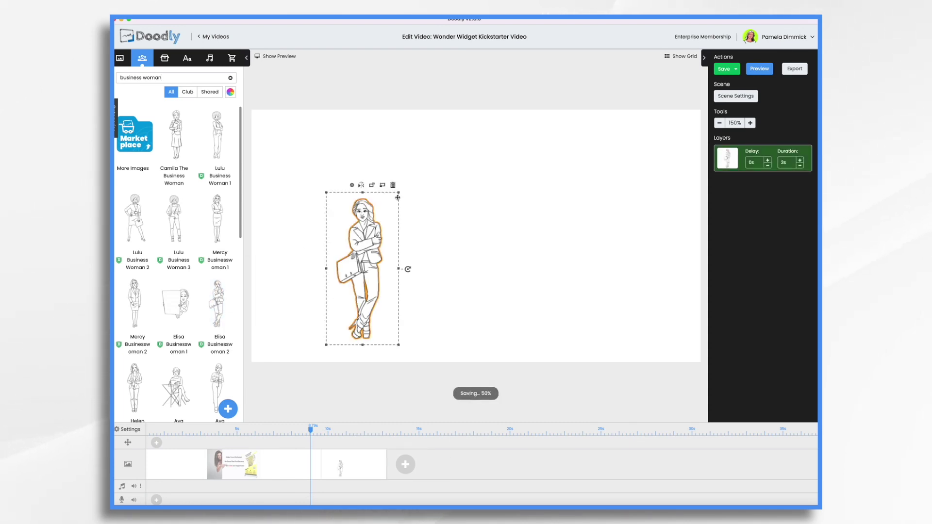
pyautogui.moveTo(402, 186); pyautogui.dragTo(441, 96)
pyautogui.moveTo(404, 176); pyautogui.dragTo(365, 203)
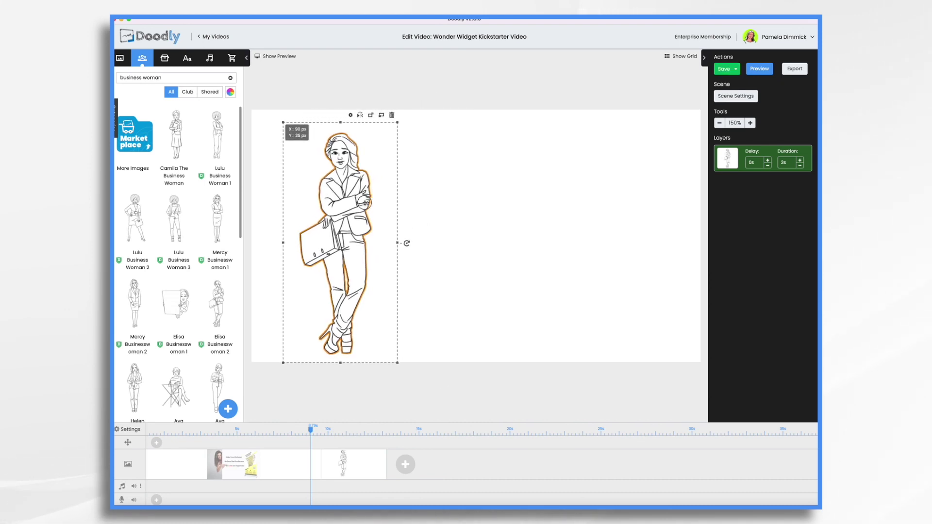
pyautogui.click(233, 464)
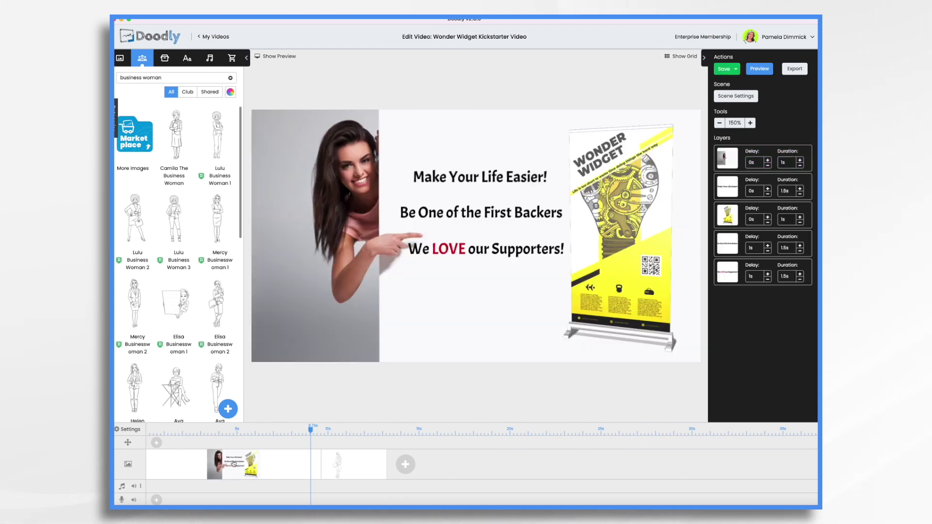
pyautogui.click(339, 473)
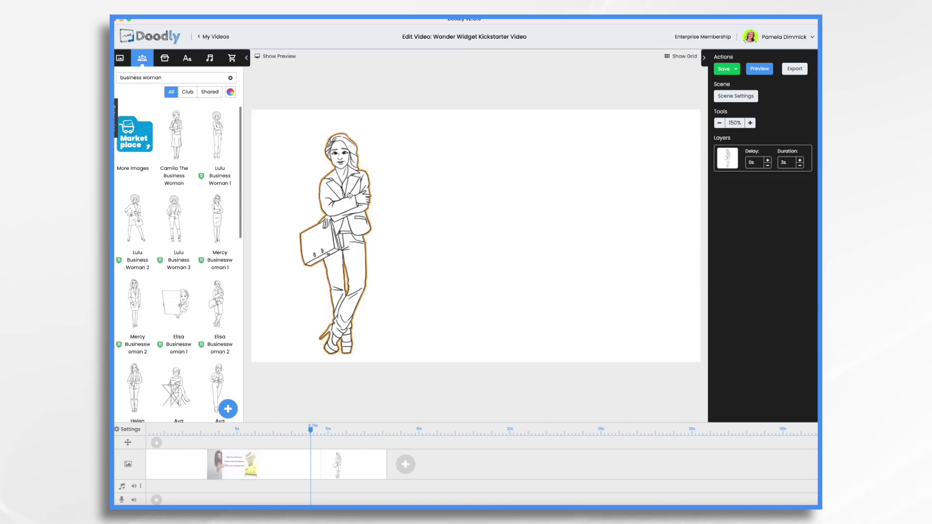
# - Place Speech Bubble 6 beside the woman, shrinking it and nudging it into position
pyautogui.click(165, 58)
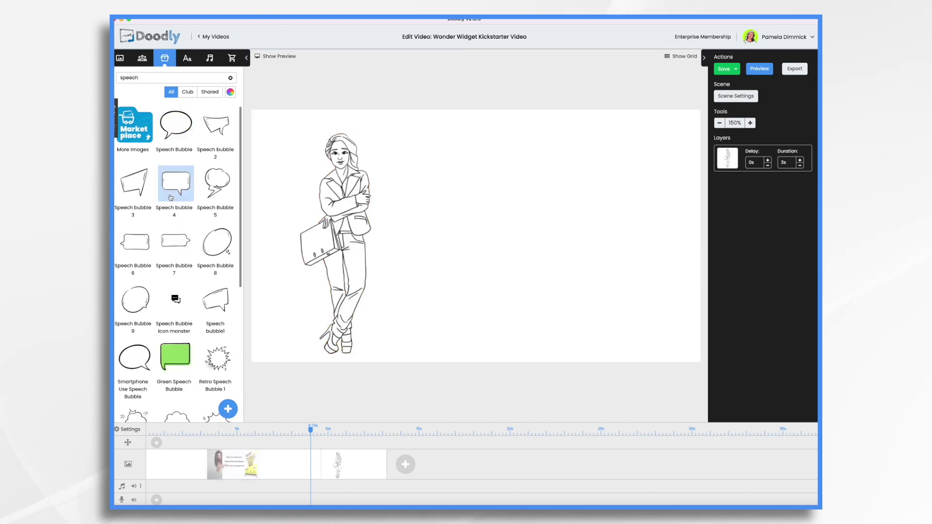
pyautogui.moveTo(135, 241); pyautogui.dragTo(512, 202)
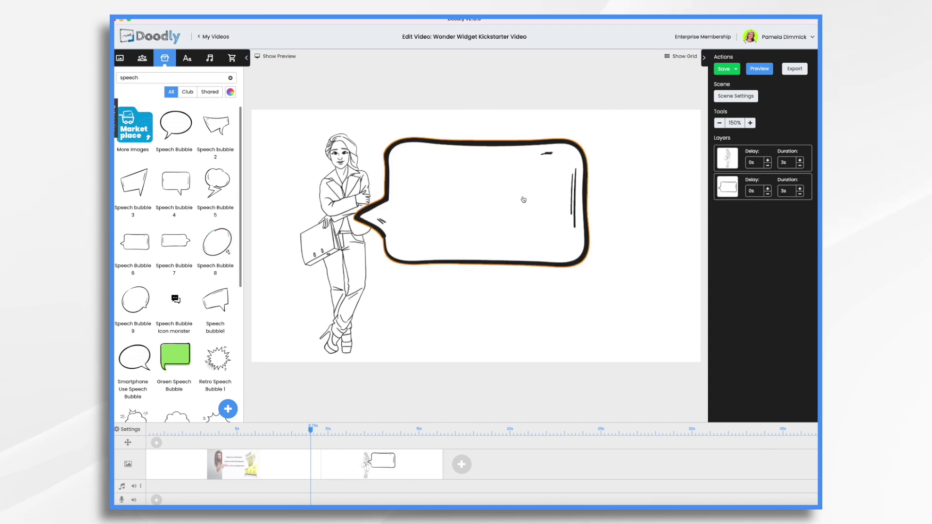
pyautogui.click(473, 210)
pyautogui.moveTo(589, 268); pyautogui.dragTo(566, 205)
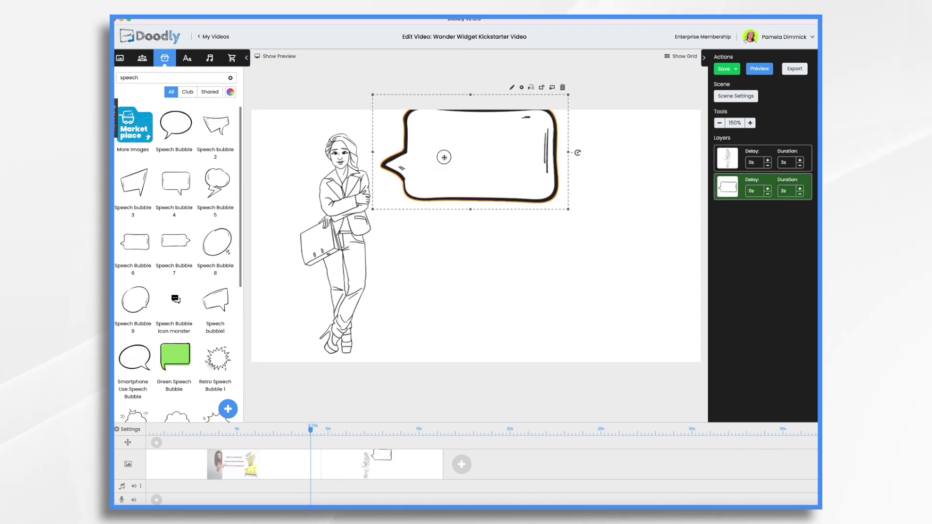
pyautogui.moveTo(443, 161); pyautogui.dragTo(441, 168)
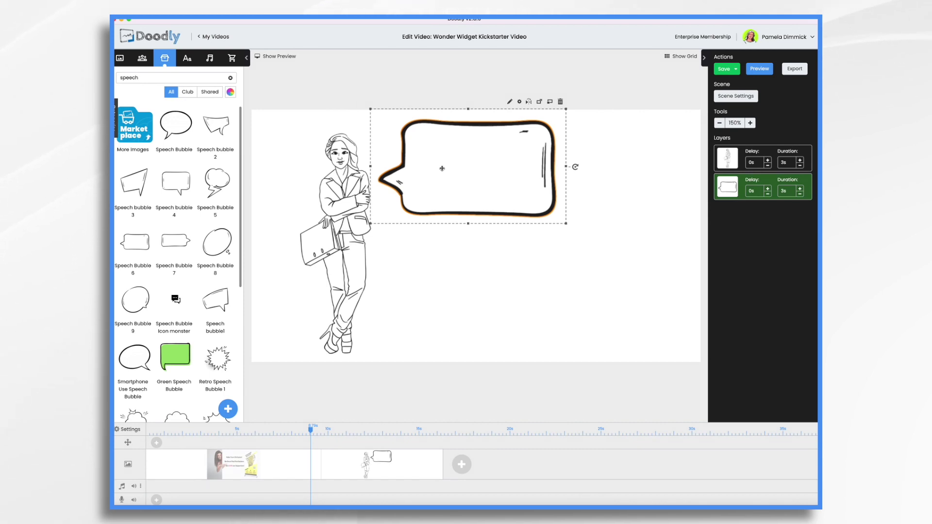
# - Add a word-wrapped Caveat-Bold line 'There has to be a better way!' inside the bubble
pyautogui.click(187, 58)
pyautogui.moveTo(176, 232); pyautogui.dragTo(489, 177)
pyautogui.doubleClick(486, 176)
pyautogui.hotkey('ctrl', 'a')
pyautogui.write('Theye has to be a better way!')
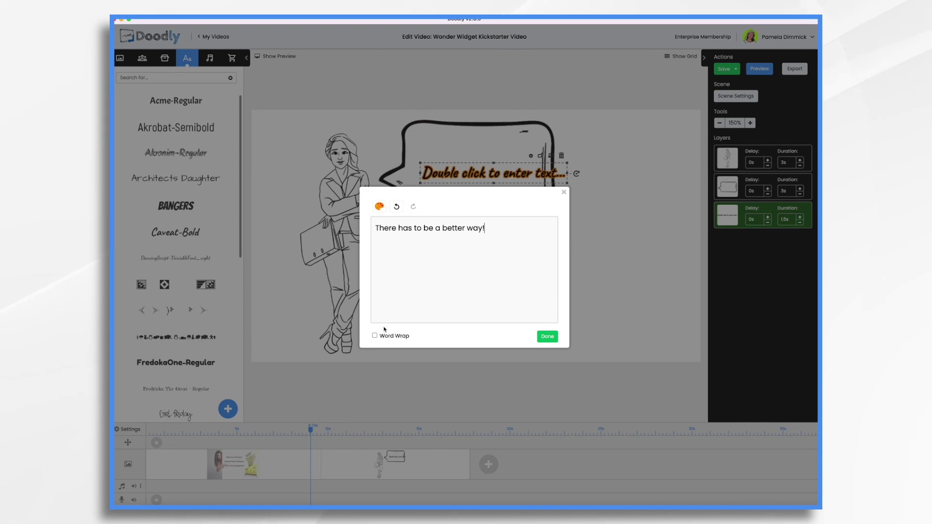
pyautogui.click(374, 335)
pyautogui.click(549, 336)
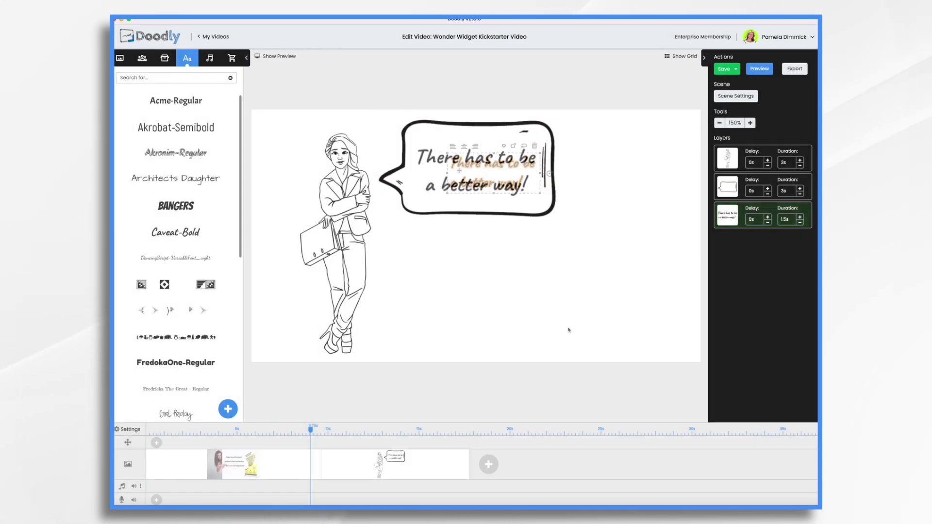
pyautogui.click(224, 410)
pyautogui.press('Escape')
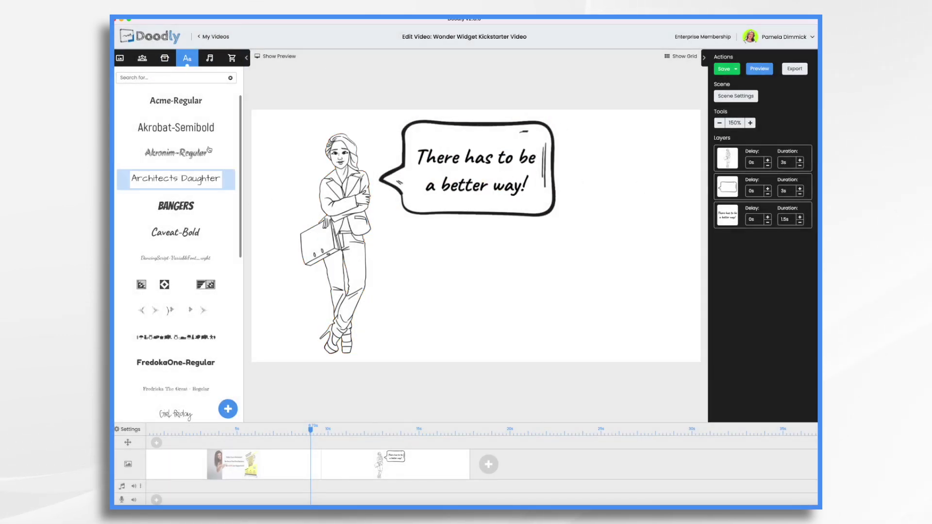
# - Upload 'lightbulb with gears.png' from the computer as a custom prop
pyautogui.click(168, 59)
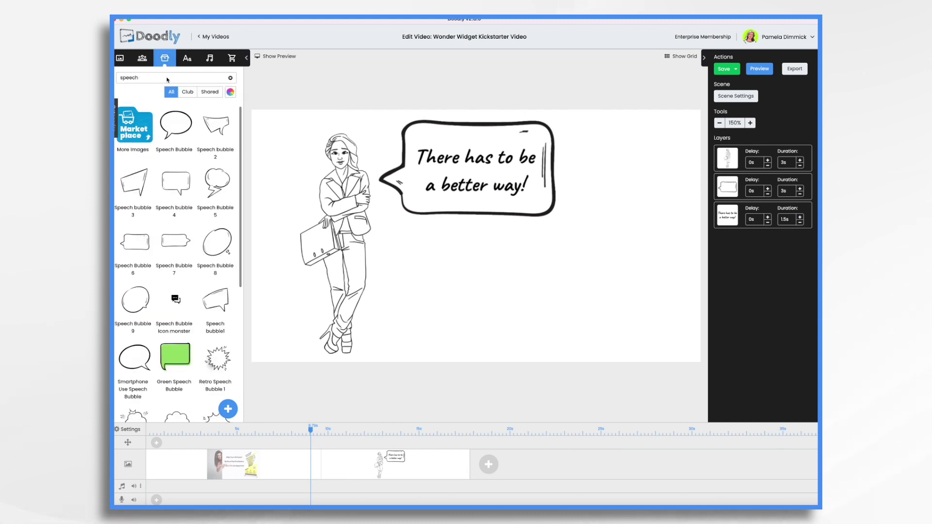
pyautogui.click(228, 409)
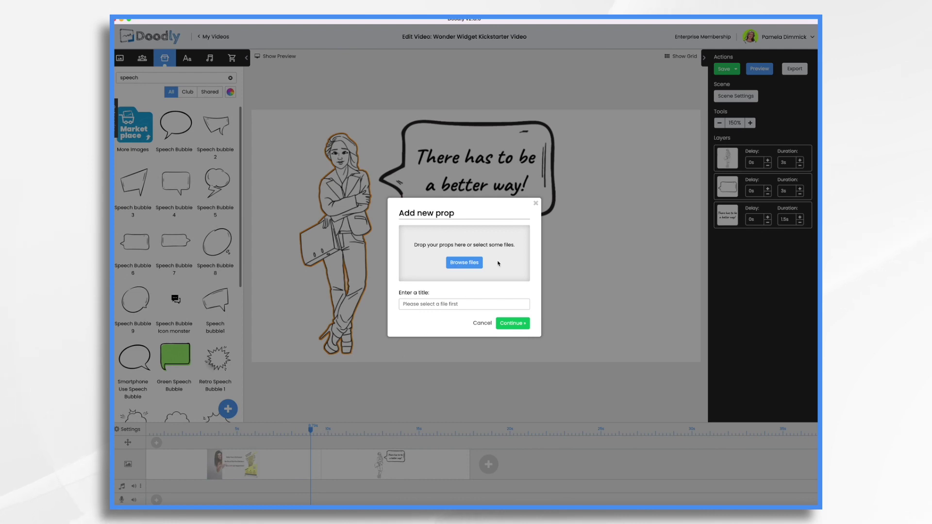
pyautogui.click(464, 263)
pyautogui.click(580, 287)
pyautogui.click(577, 335)
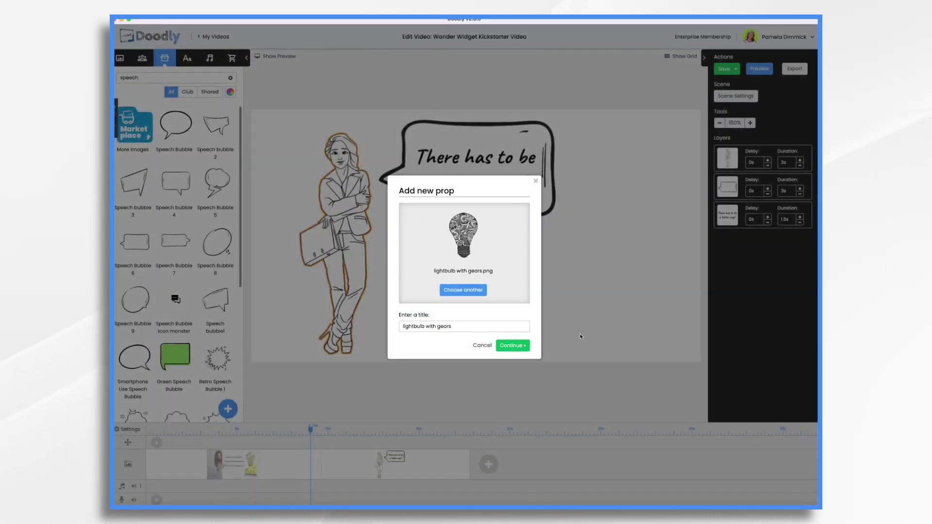
pyautogui.click(517, 347)
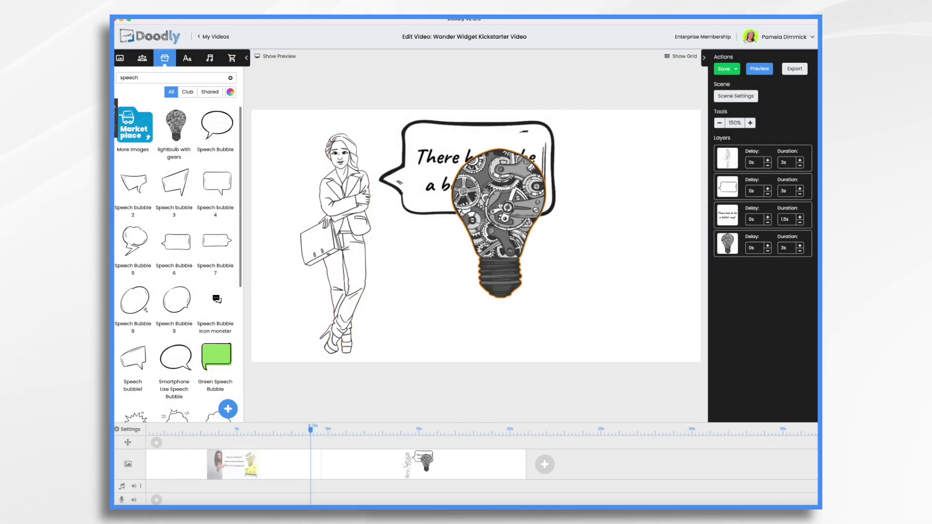
# - Place and resize the lightbulb top-left of the woman, shifting the whole scene right
pyautogui.moveTo(500, 205); pyautogui.dragTo(614, 233)
pyautogui.moveTo(679, 359); pyautogui.dragTo(633, 293)
pyautogui.moveTo(598, 239); pyautogui.dragTo(287, 180)
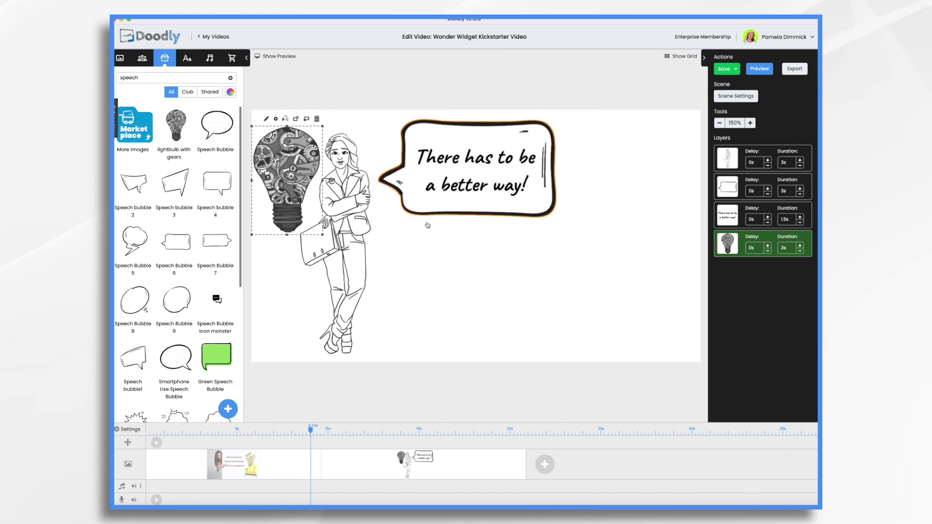
pyautogui.press('super+a')
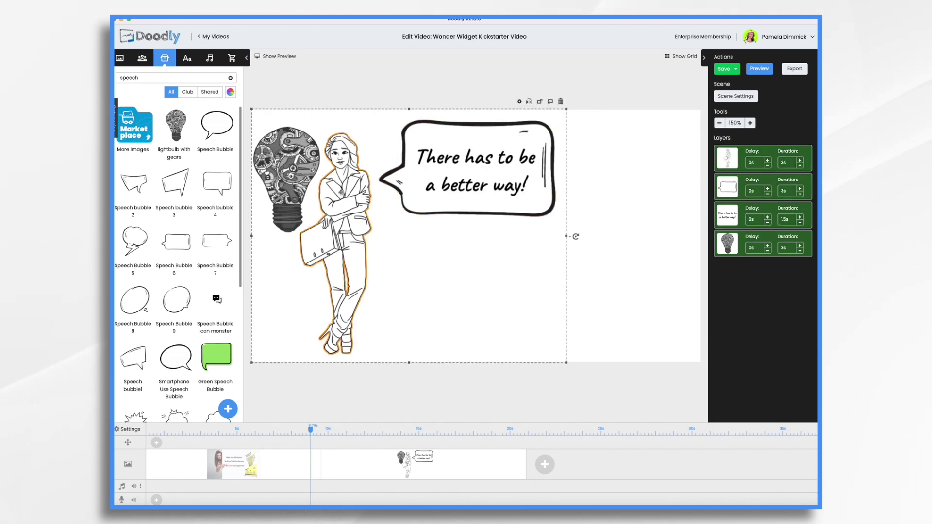
pyautogui.moveTo(341, 192); pyautogui.dragTo(469, 197)
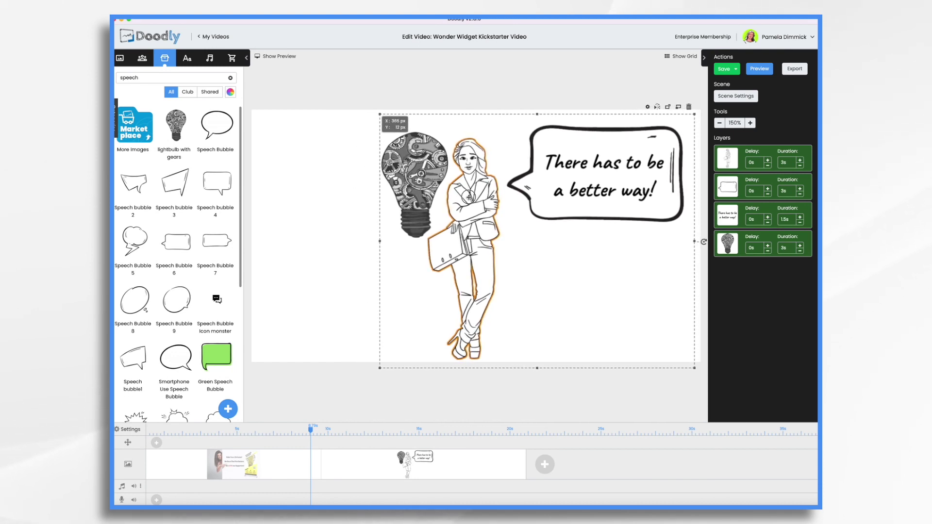
pyautogui.click(317, 197)
pyautogui.moveTo(415, 184); pyautogui.dragTo(372, 175)
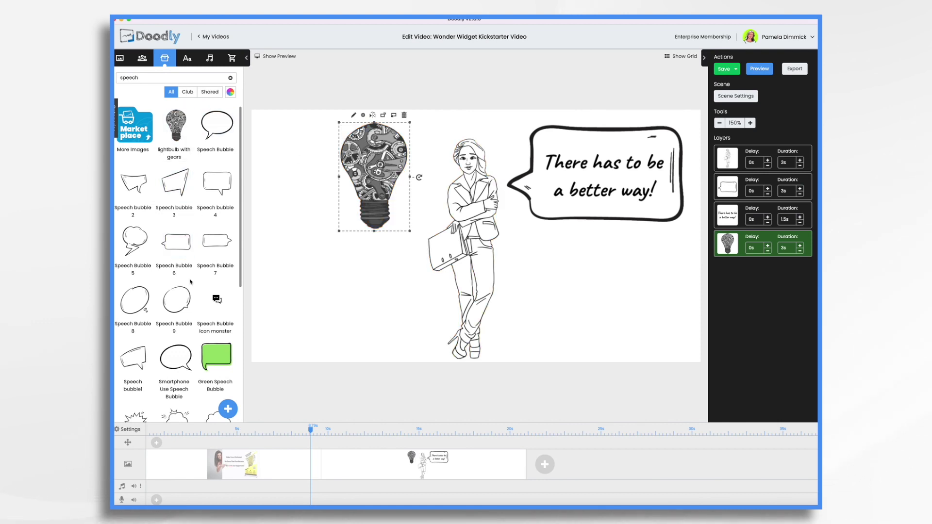
# - Add a Thought Bubble above-left of the woman and move the speech bubble lower
pyautogui.scroll(-3, 191, 282)
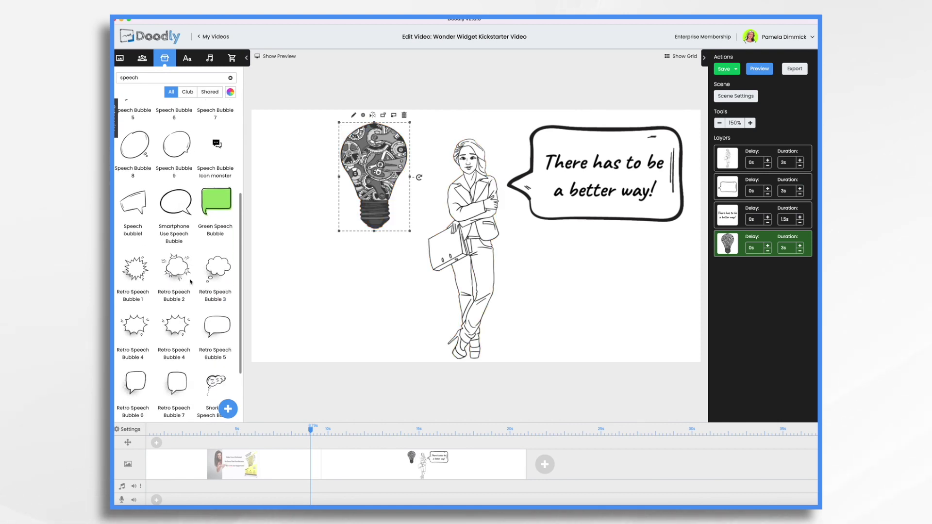
pyautogui.scroll(-4, 191, 282)
pyautogui.moveTo(137, 378); pyautogui.dragTo(369, 292)
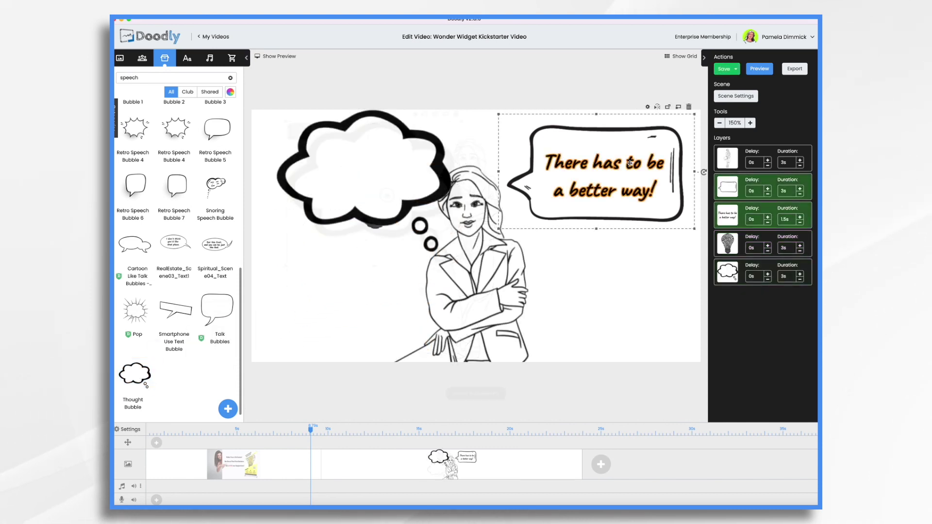
pyautogui.moveTo(629, 163); pyautogui.dragTo(638, 209)
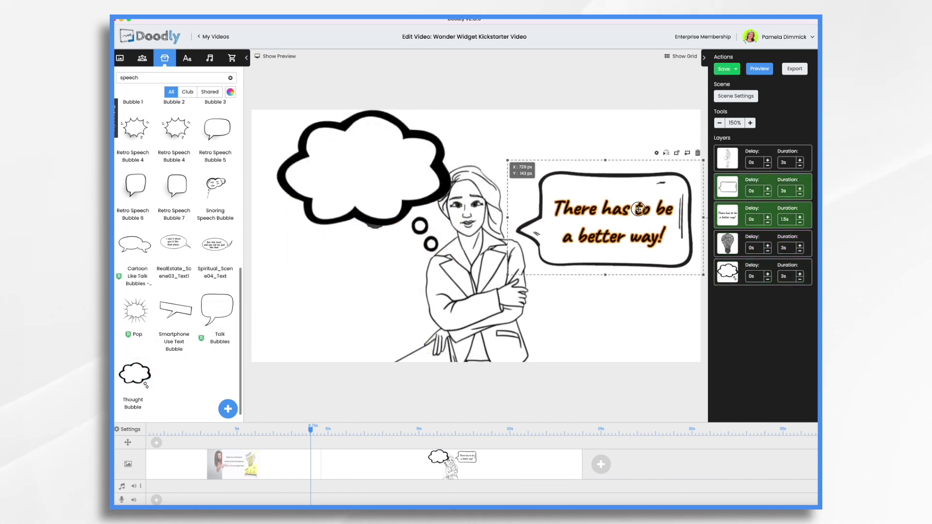
pyautogui.click(378, 195)
pyautogui.moveTo(375, 193); pyautogui.dragTo(365, 196)
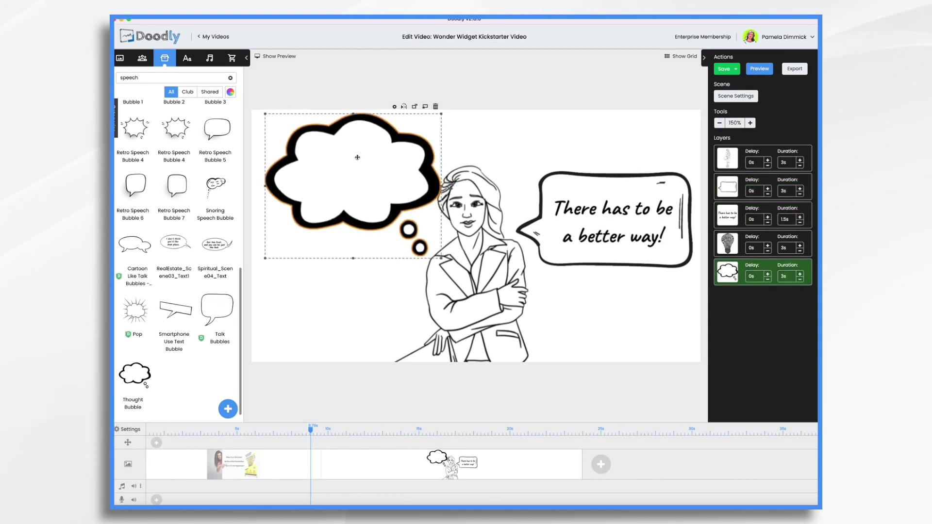
# - Align the thought bubble to the canvas top and put the lightbulb in front of it
pyautogui.moveTo(357, 154); pyautogui.dragTo(355, 153)
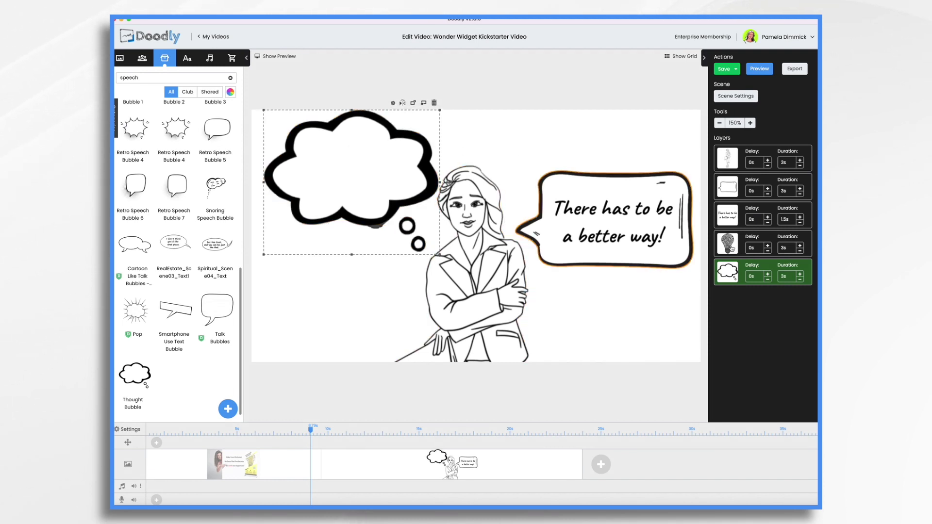
pyautogui.moveTo(731, 247); pyautogui.dragTo(733, 286)
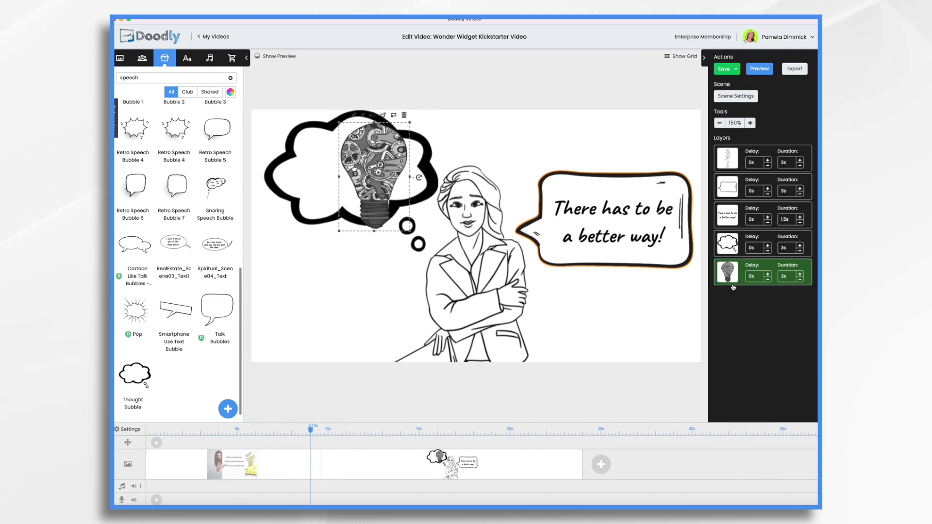
pyautogui.click(383, 116)
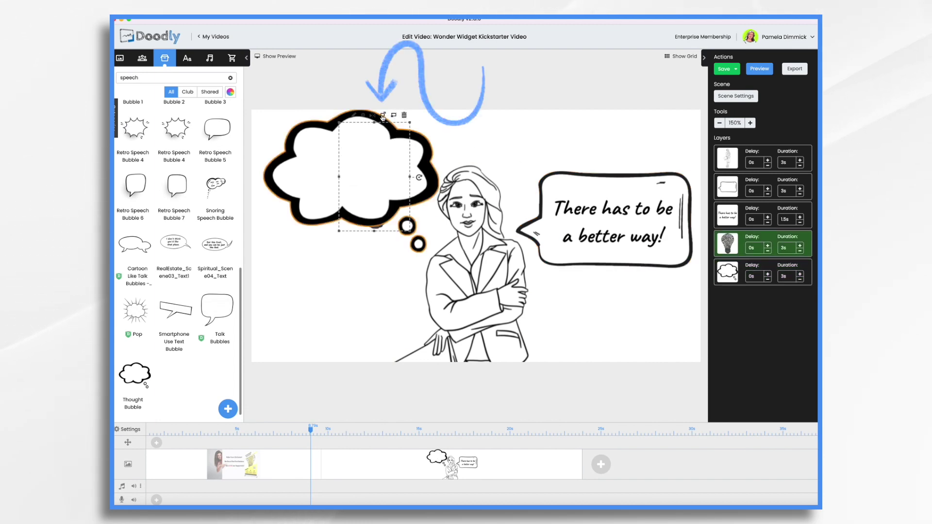
pyautogui.click(393, 115)
pyautogui.click(386, 116)
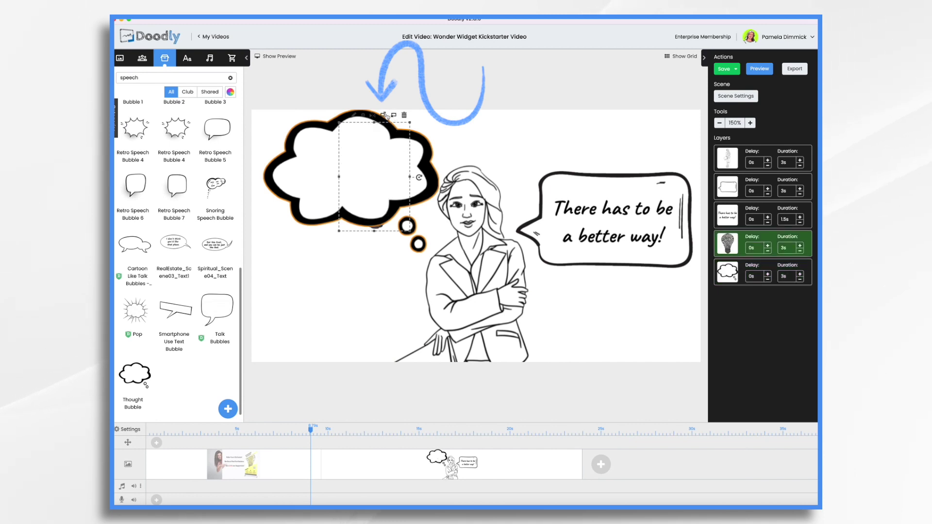
pyautogui.click(394, 115)
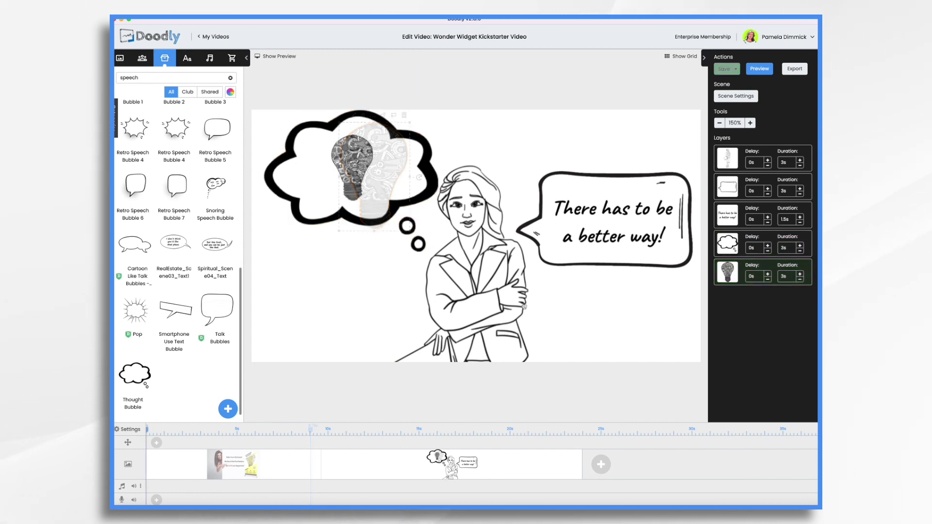
# - Shorten durations: woman 2s, speech bubble 1s, thought bubble 1s, lightbulb 2s
pyautogui.click(799, 165)
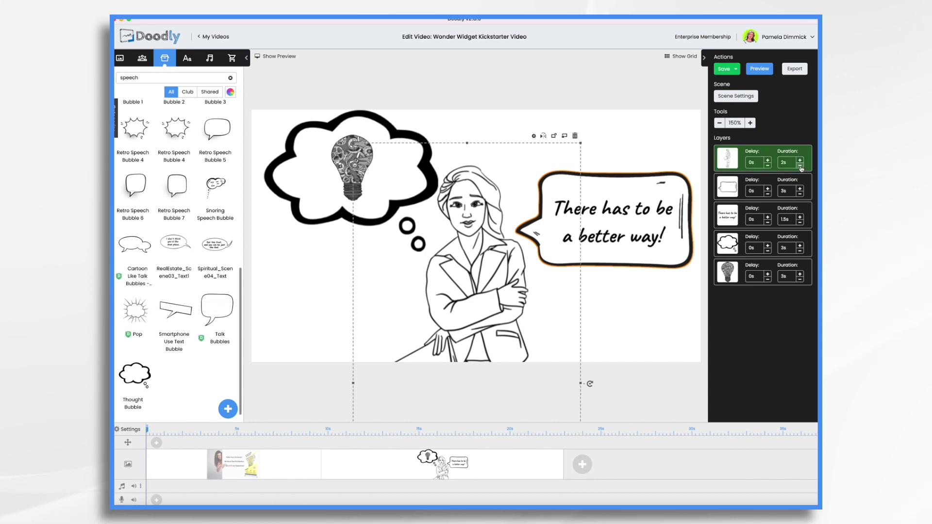
pyautogui.click(800, 194)
pyautogui.click(800, 194)
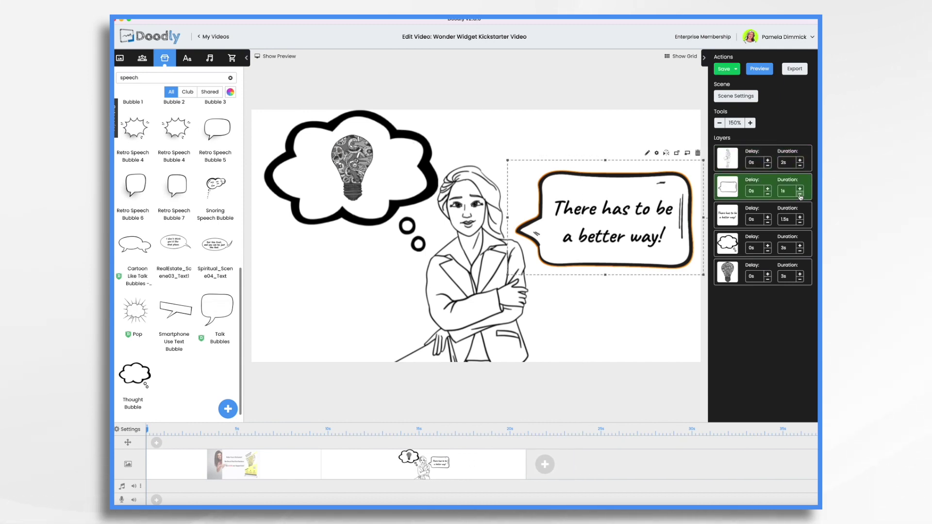
pyautogui.click(800, 251)
pyautogui.click(800, 252)
pyautogui.click(800, 252)
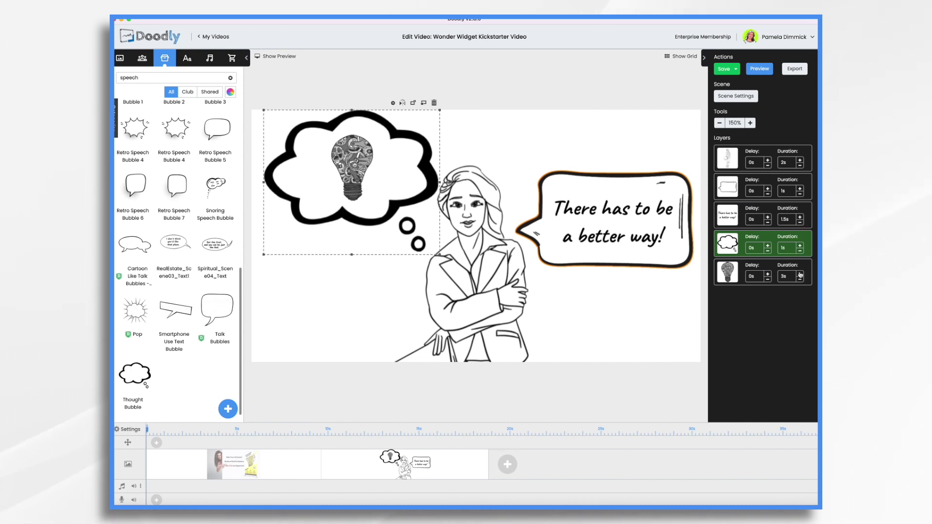
pyautogui.click(800, 280)
pyautogui.click(800, 280)
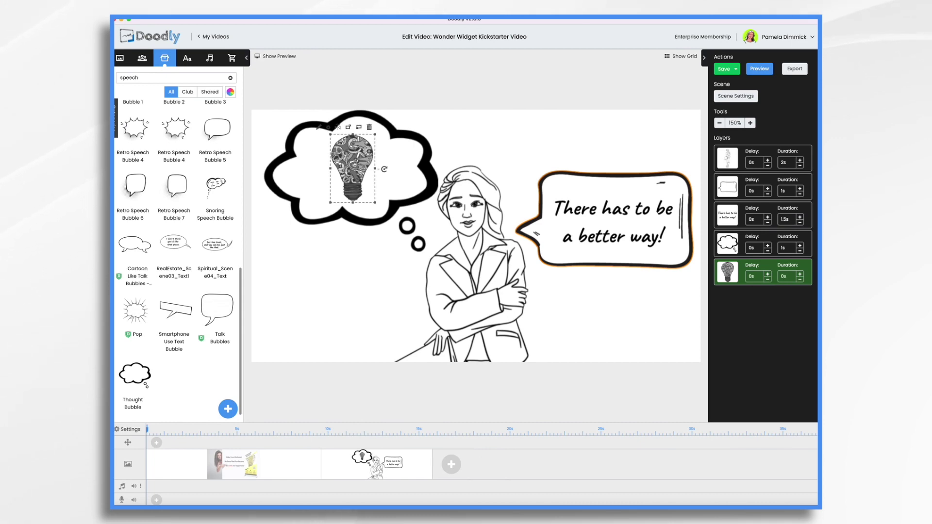
# - Set Extra time at the end to 2s in Scene Settings for the second and first scenes
pyautogui.click(729, 97)
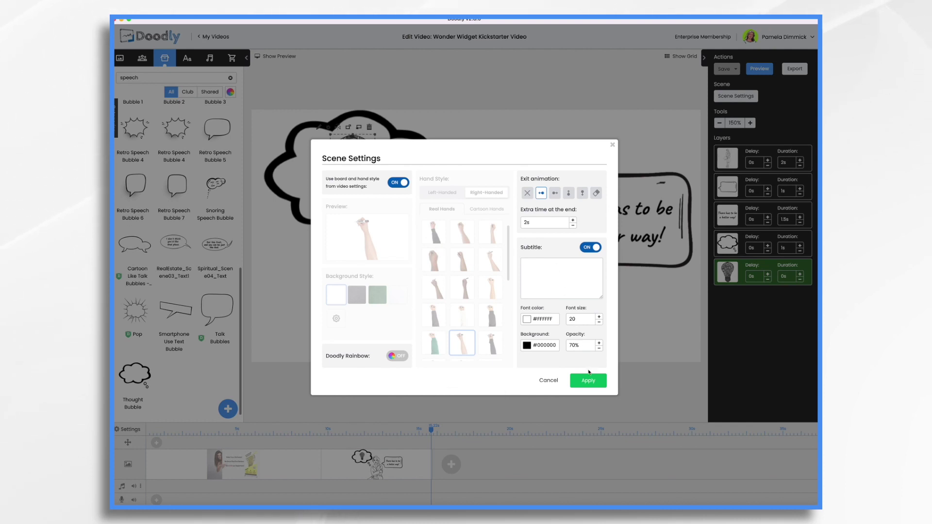
pyautogui.click(588, 381)
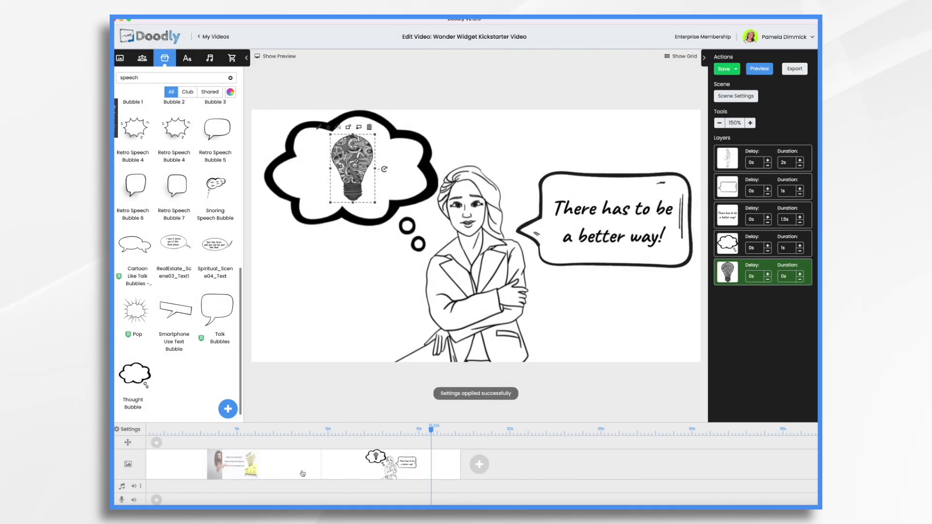
pyautogui.click(294, 463)
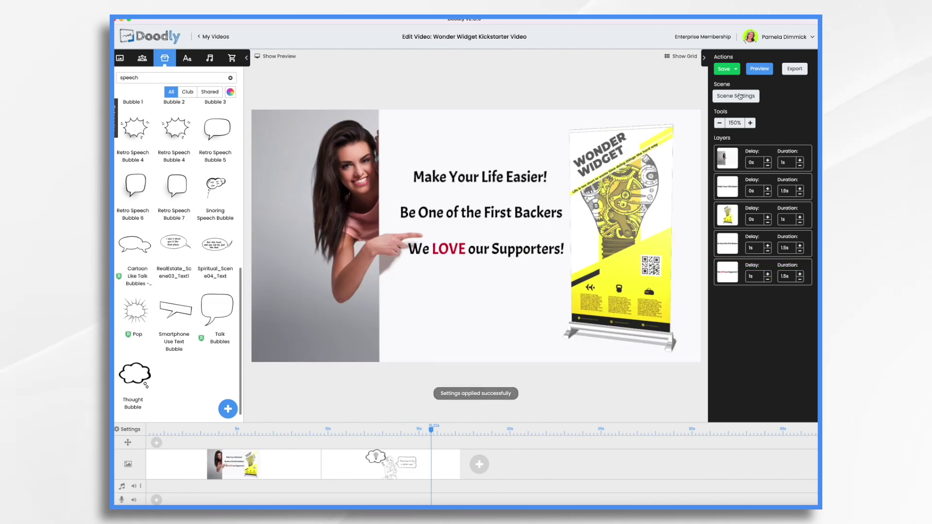
pyautogui.click(736, 96)
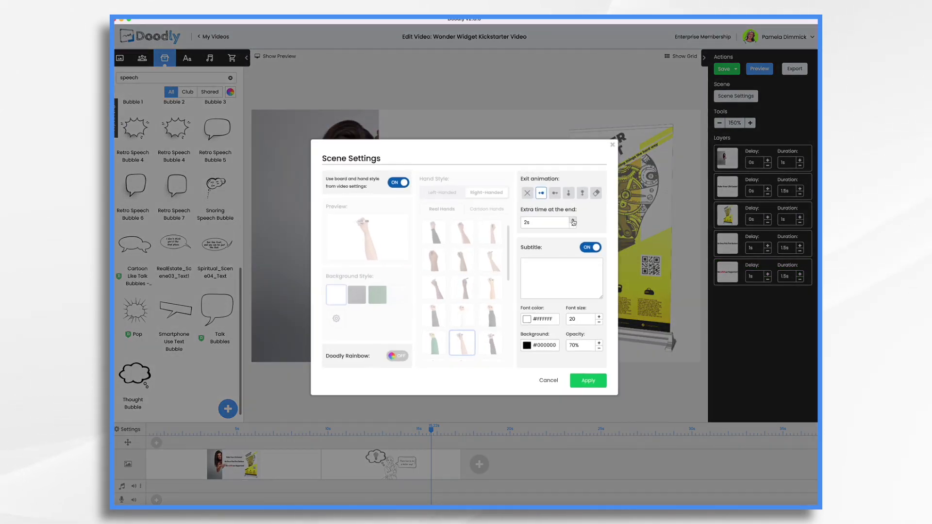
pyautogui.click(589, 381)
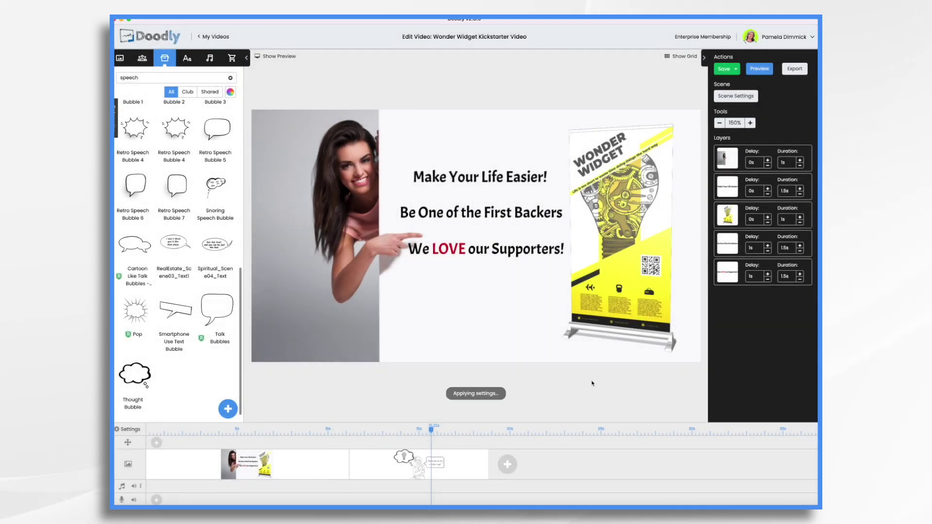
# - Add a new scene and insert the 'lightbulb with gears' image found by searching 'light'
pyautogui.click(508, 465)
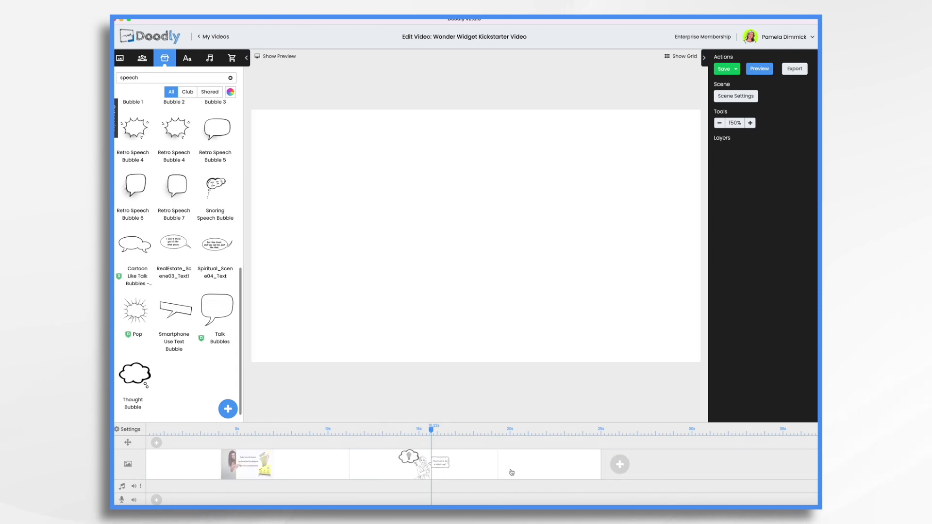
pyautogui.tripleClick(170, 77)
pyautogui.write('light')
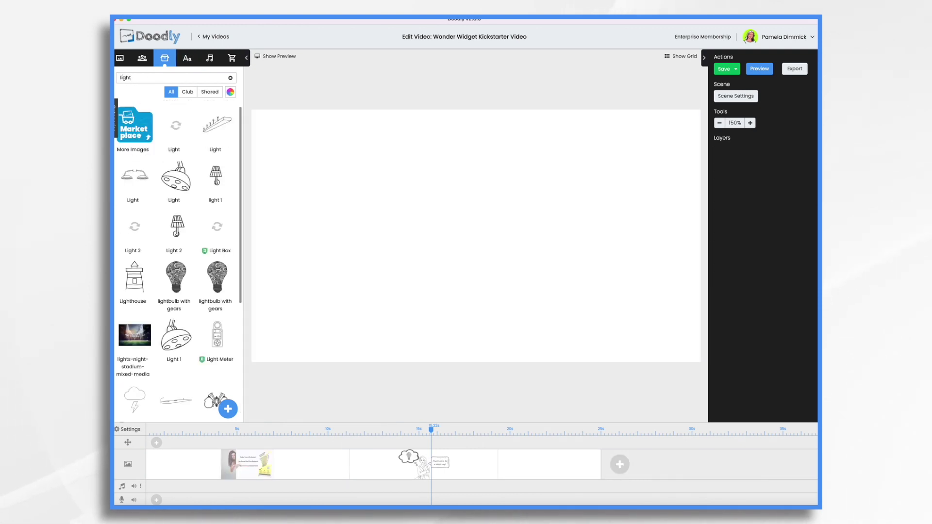
pyautogui.click(176, 276)
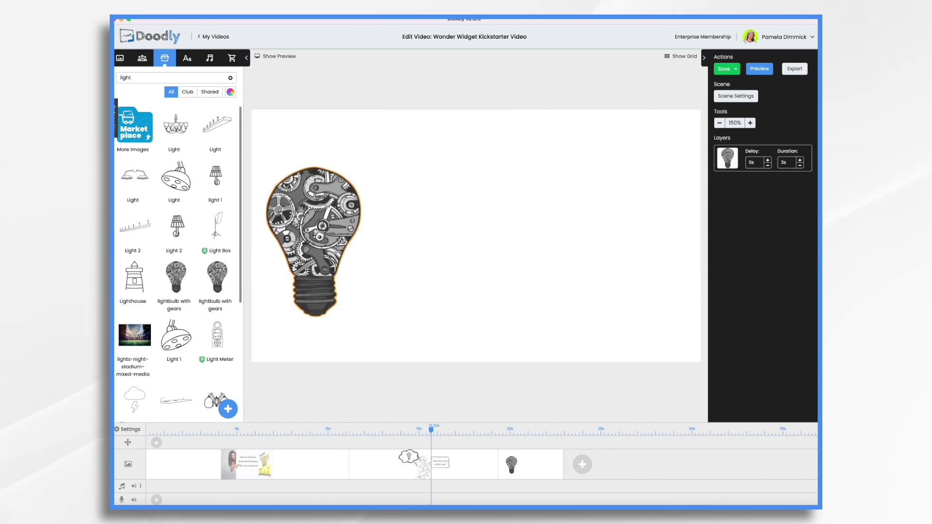
# - Delay the Kickstarter line to 5s and draw the bulb fourth for 1.5s
pyautogui.click(185, 59)
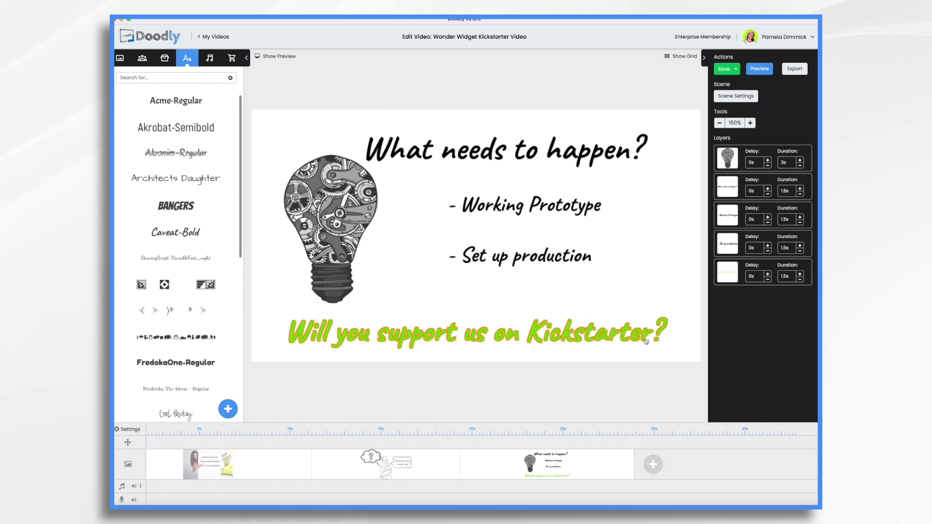
pyautogui.click(767, 275)
pyautogui.click(767, 275)
pyautogui.click(768, 275)
pyautogui.click(767, 275)
pyautogui.click(767, 275)
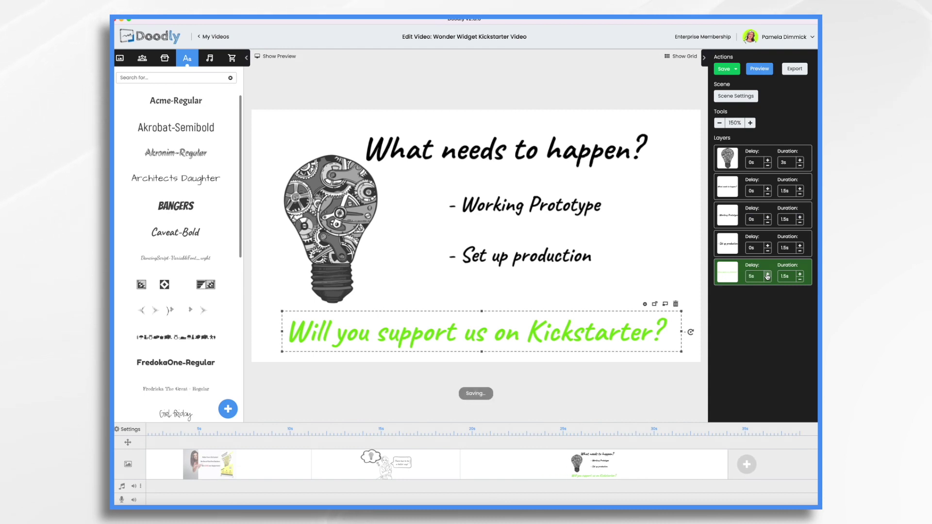
pyautogui.click(800, 165)
pyautogui.click(800, 165)
pyautogui.click(799, 165)
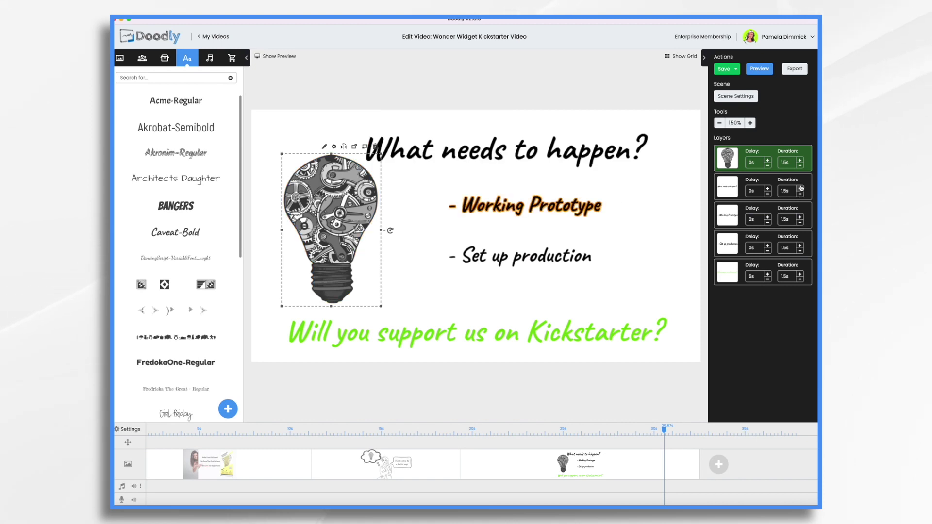
pyautogui.moveTo(732, 161); pyautogui.dragTo(734, 242)
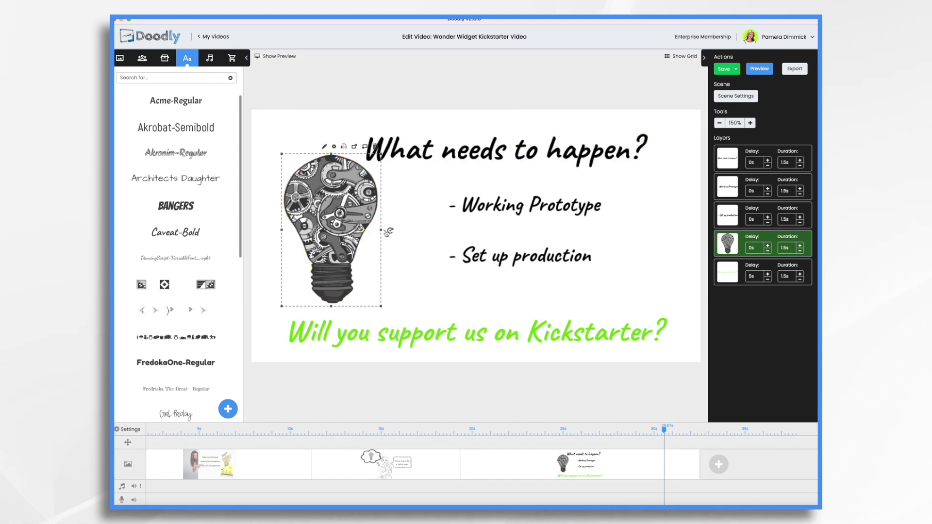
# - Copy the woman and Wonder Widget banner images from scene 1 into a new fourth scene
pyautogui.click(720, 464)
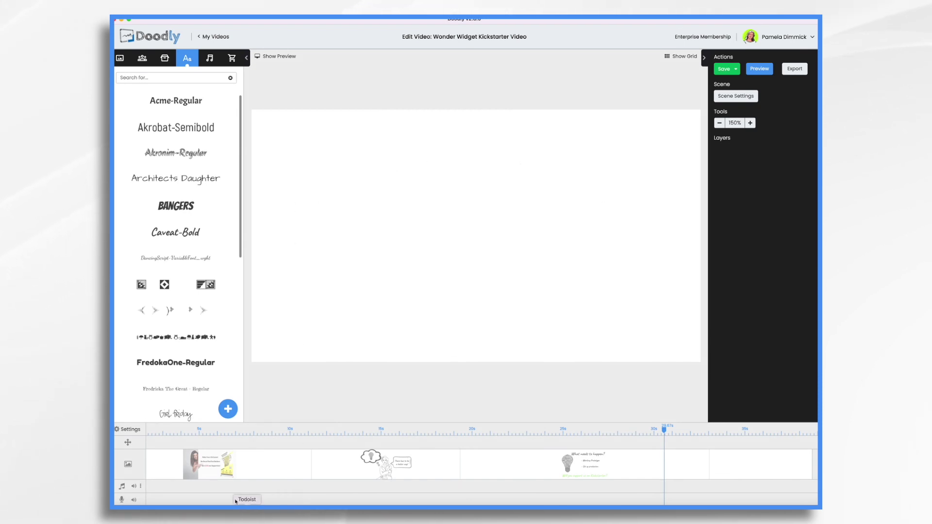
pyautogui.click(206, 471)
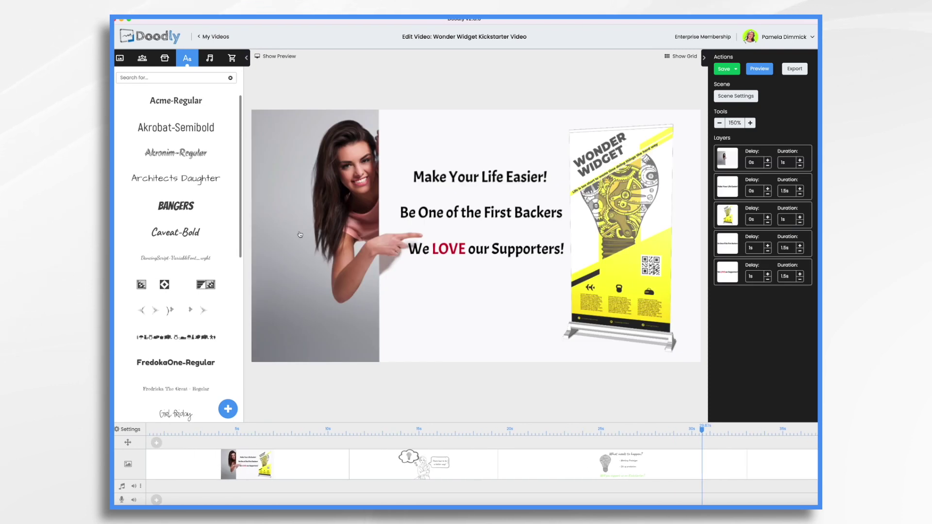
pyautogui.click(328, 299)
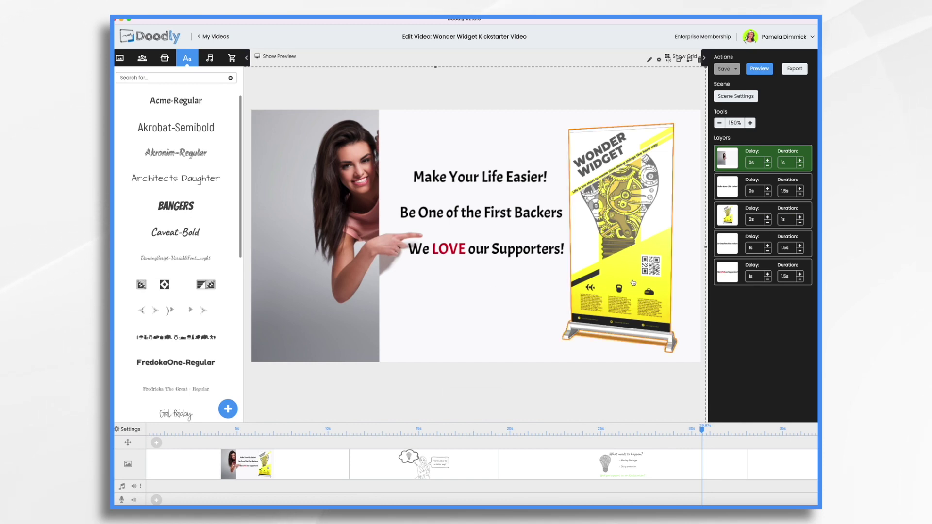
pyautogui.click(639, 244)
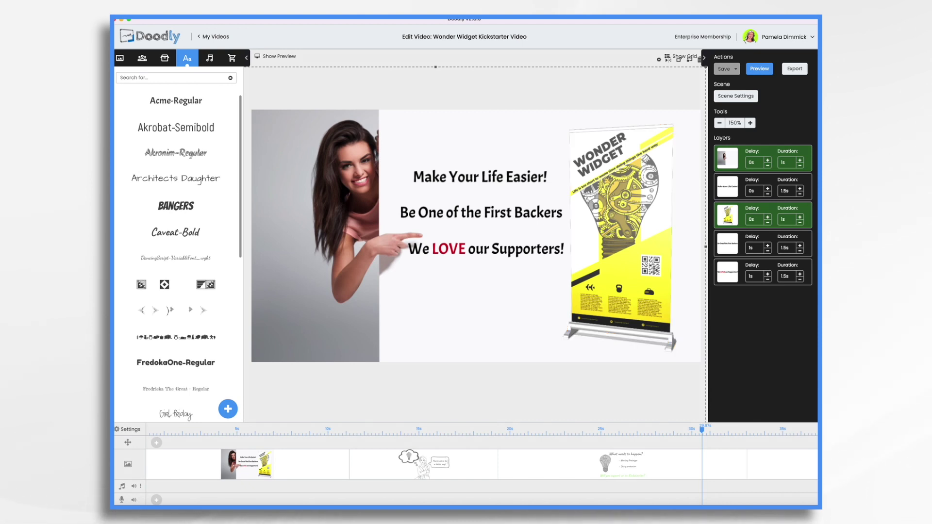
pyautogui.click(770, 461)
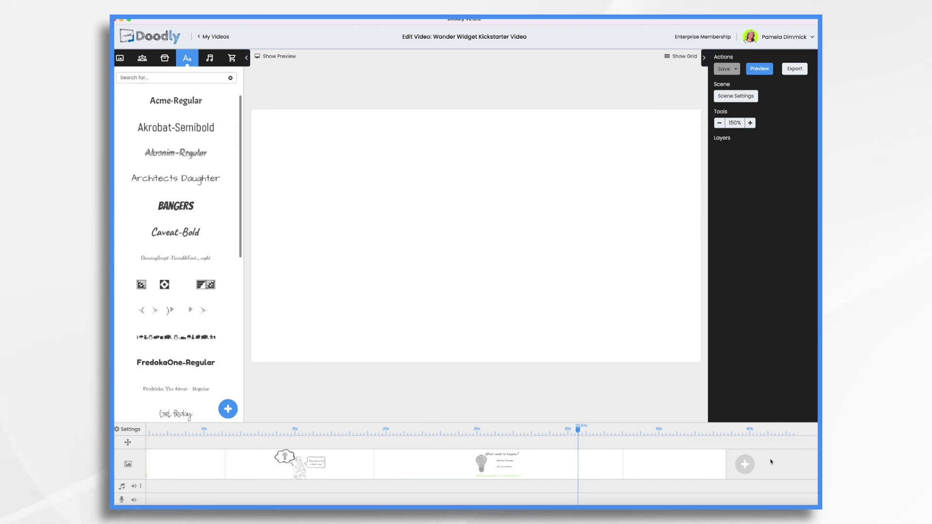
pyautogui.press('super+v')
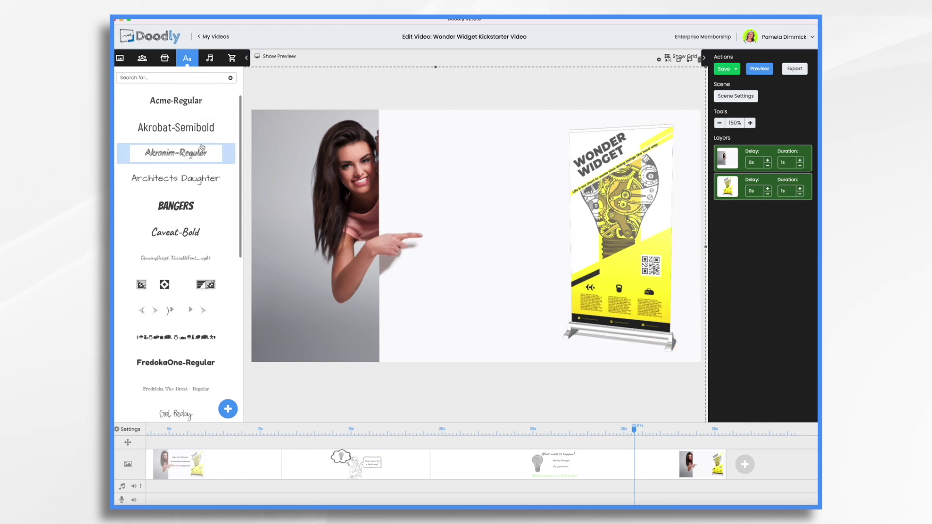
# - Add a Caveat-Bold text layer reading 'Thank you for your consideration!'
pyautogui.moveTo(175, 232); pyautogui.dragTo(476, 197)
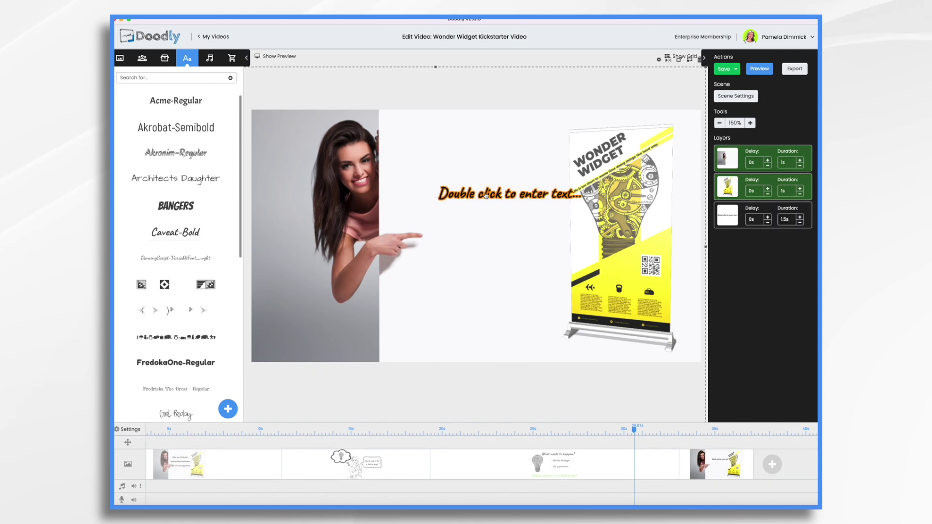
pyautogui.doubleClick(476, 197)
pyautogui.hotkey('ctrl', 'a')
pyautogui.write('Thank you for your consideration!')
pyautogui.click(547, 336)
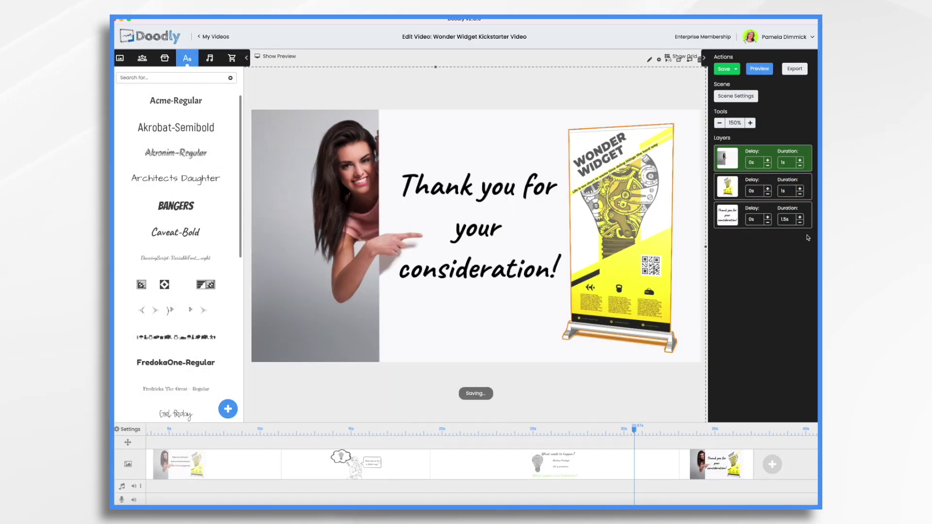
# - Raise this scene's extra time at the end to 6.5s in Scene Settings
pyautogui.click(737, 96)
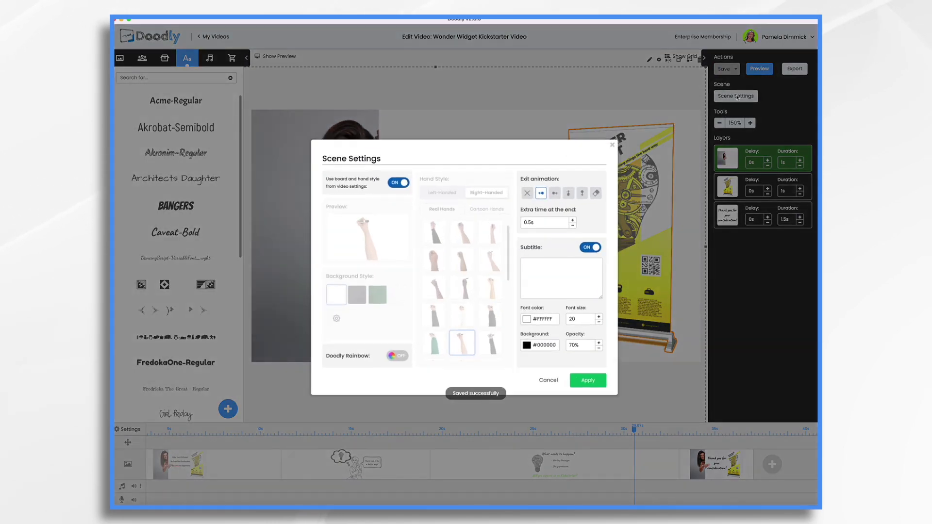
pyautogui.click(572, 221)
pyautogui.click(572, 221)
pyautogui.click(572, 221)
pyautogui.click(573, 221)
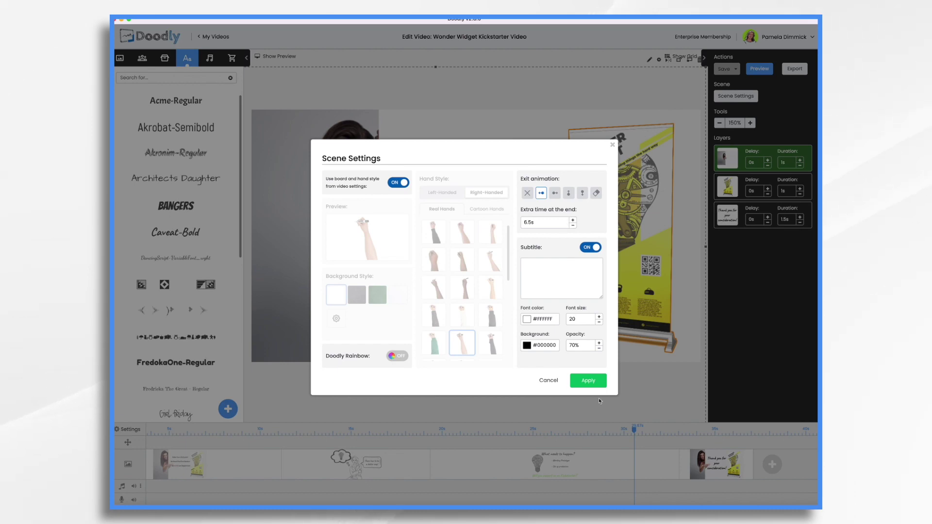
pyautogui.click(589, 381)
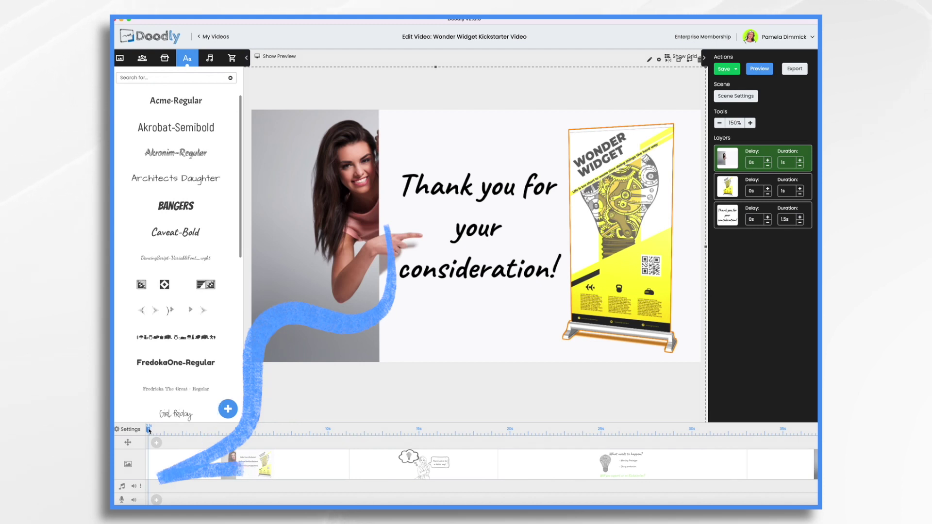
# - Move the playhead to the video start and open the recorder on the voice track
pyautogui.moveTo(149, 431); pyautogui.dragTo(146, 431)
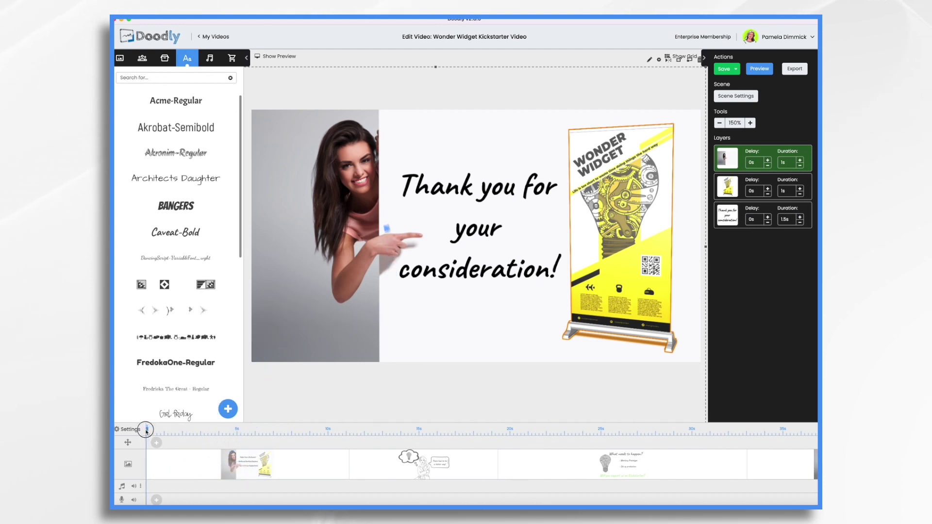
pyautogui.click(156, 500)
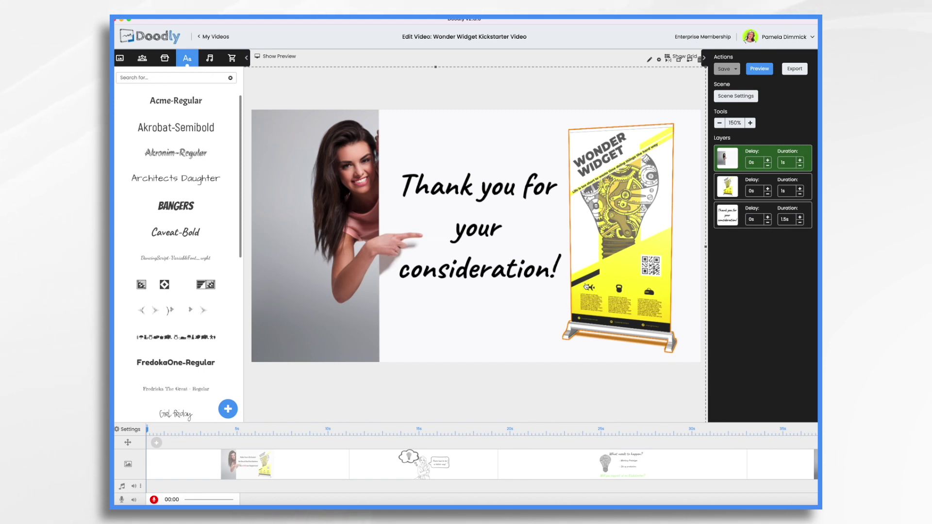
# - Record the voiceover during the preview, stop it, and select the new voice clip
pyautogui.click(154, 499)
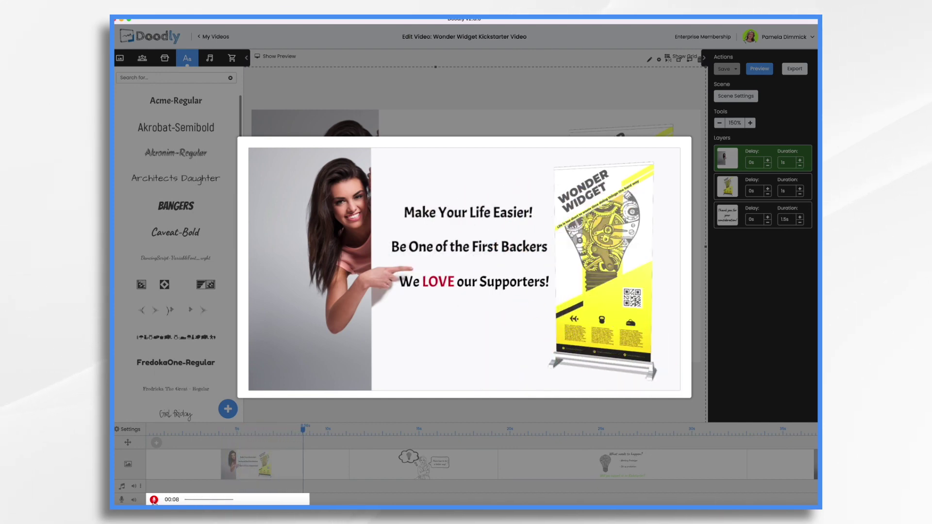
pyautogui.click(154, 500)
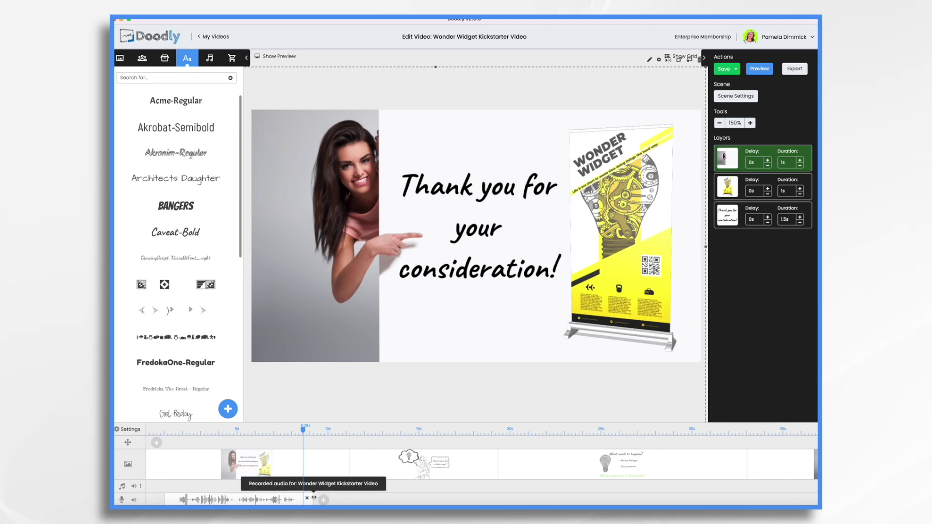
pyautogui.moveTo(209, 499)
pyautogui.mouseDown()
pyautogui.moveTo(184, 501)
pyautogui.moveTo(206, 499)
pyautogui.mouseUp()
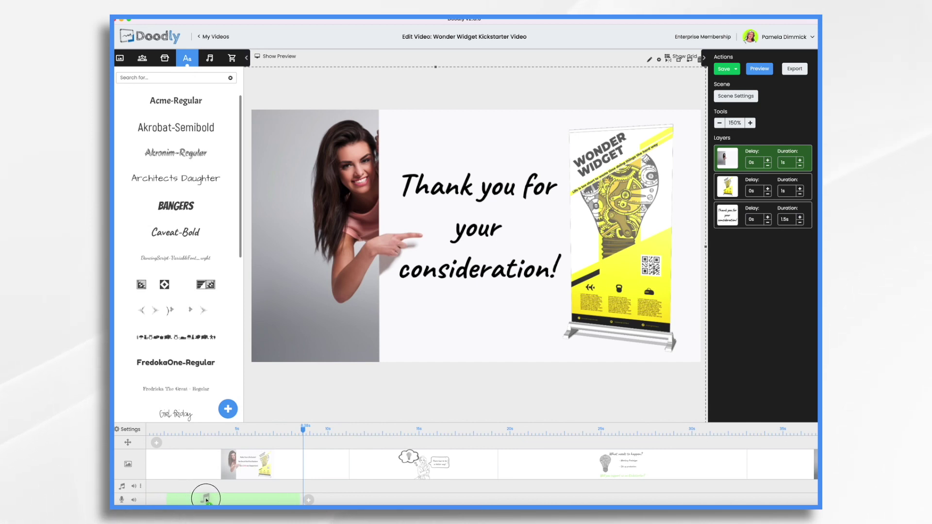
# - Resize a piece of the voiceover clip on the voice track
pyautogui.hscroll(5, 646, 498)
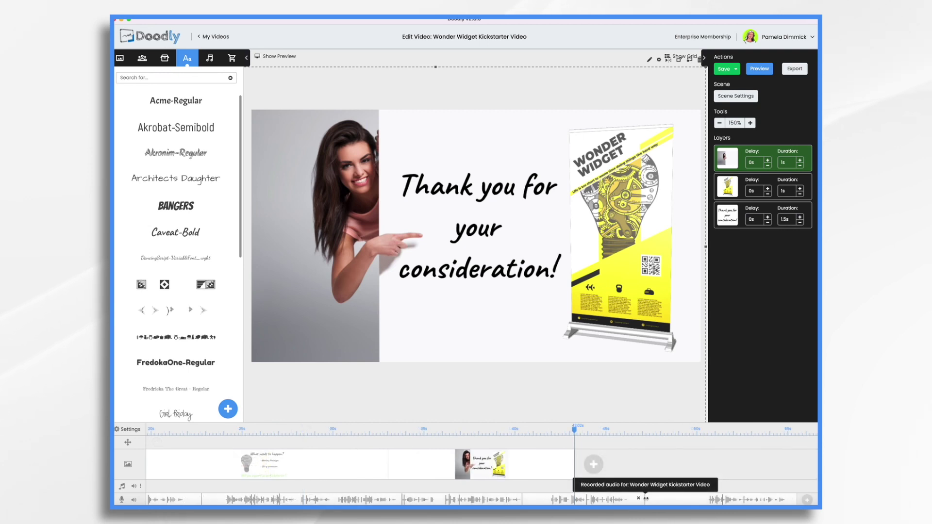
pyautogui.moveTo(646, 498); pyautogui.dragTo(702, 501)
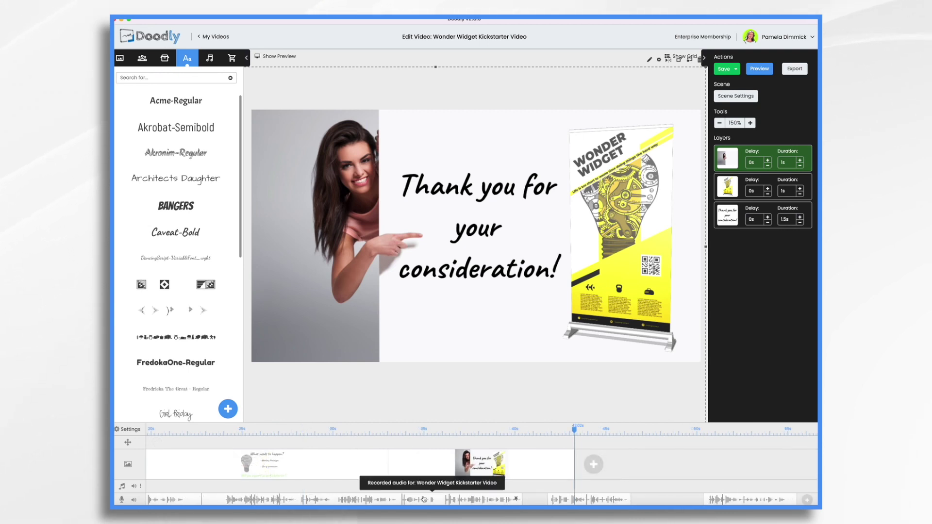
pyautogui.hscroll(-5, 408, 499)
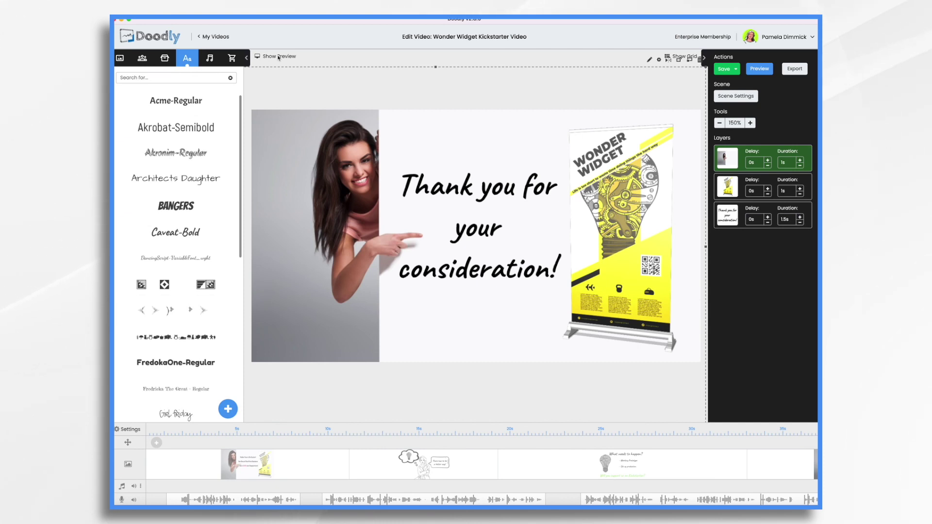
# - With the preview shown and the playhead near 7s, shift the second voiceover piece to start with scene 2
pyautogui.click(279, 57)
pyautogui.moveTo(241, 432)
pyautogui.mouseDown()
pyautogui.moveTo(160, 431)
pyautogui.moveTo(229, 432)
pyautogui.mouseUp()
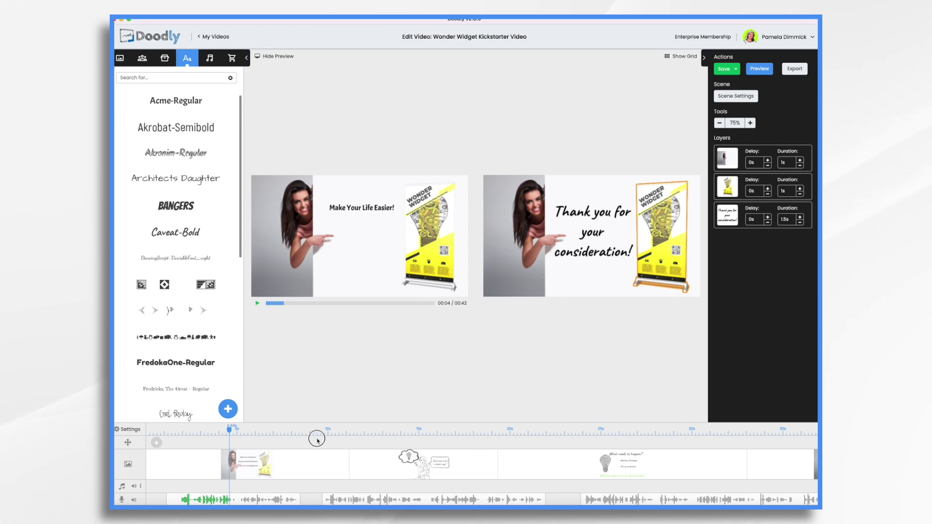
pyautogui.moveTo(231, 432); pyautogui.dragTo(305, 432)
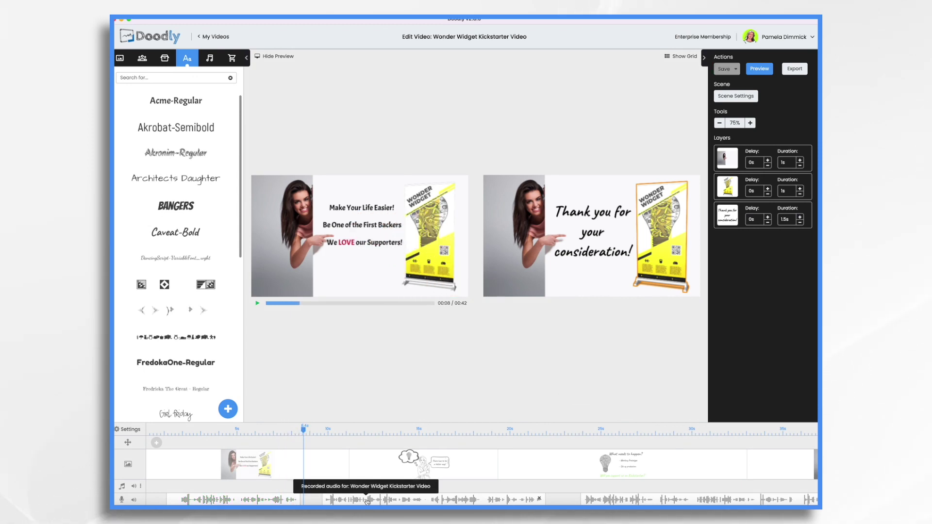
pyautogui.moveTo(367, 501); pyautogui.dragTo(393, 499)
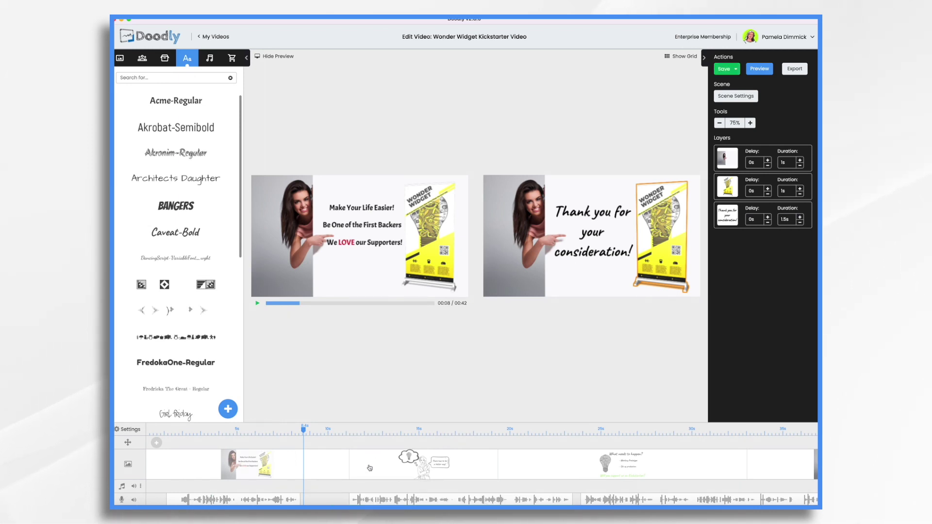
# - Cut the first scene's extra end time to 1.5s and shift the voiceover later to match it
pyautogui.click(330, 467)
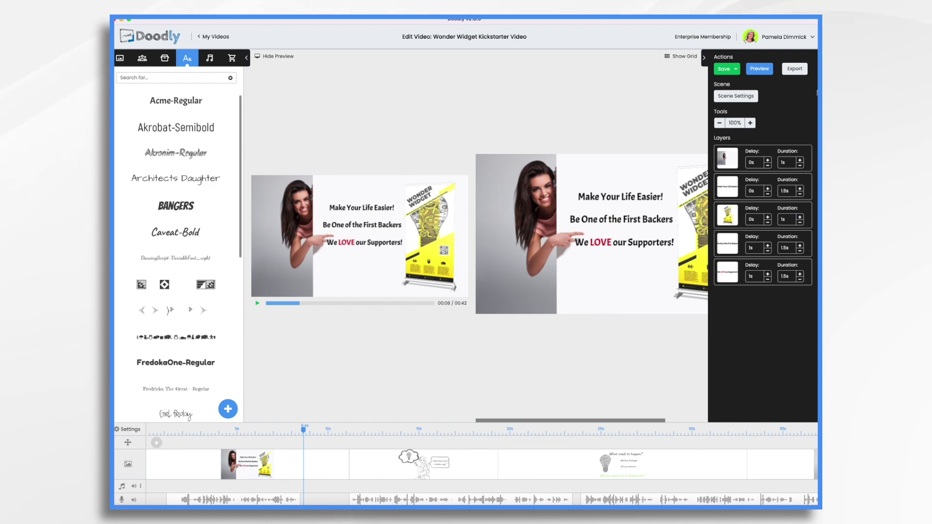
pyautogui.click(751, 97)
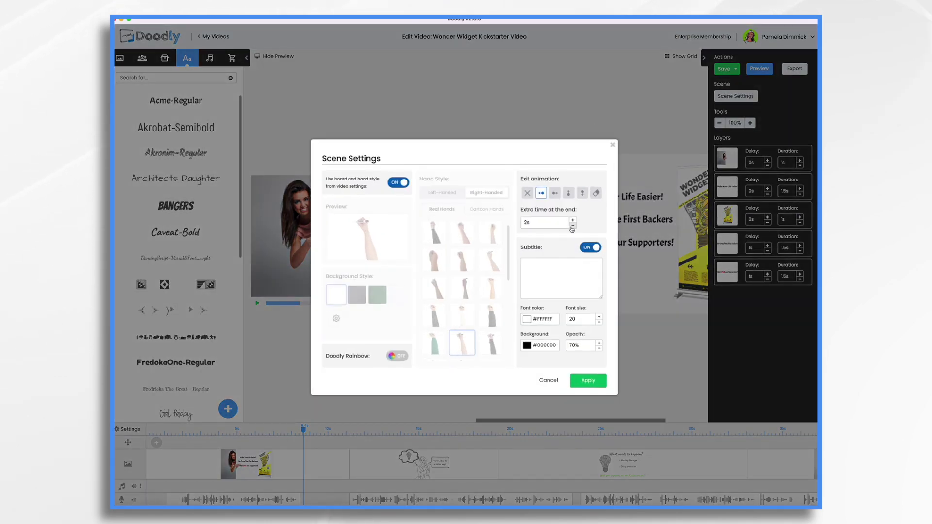
pyautogui.click(572, 226)
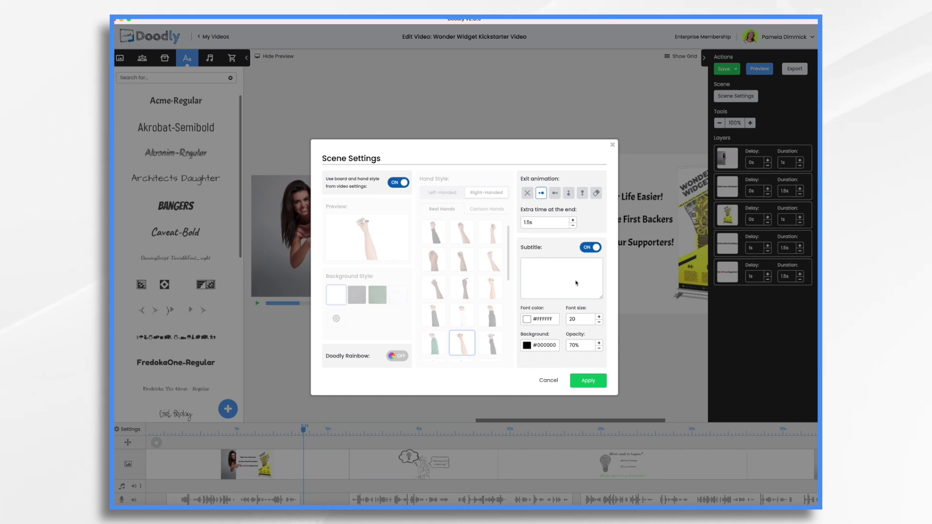
pyautogui.click(585, 381)
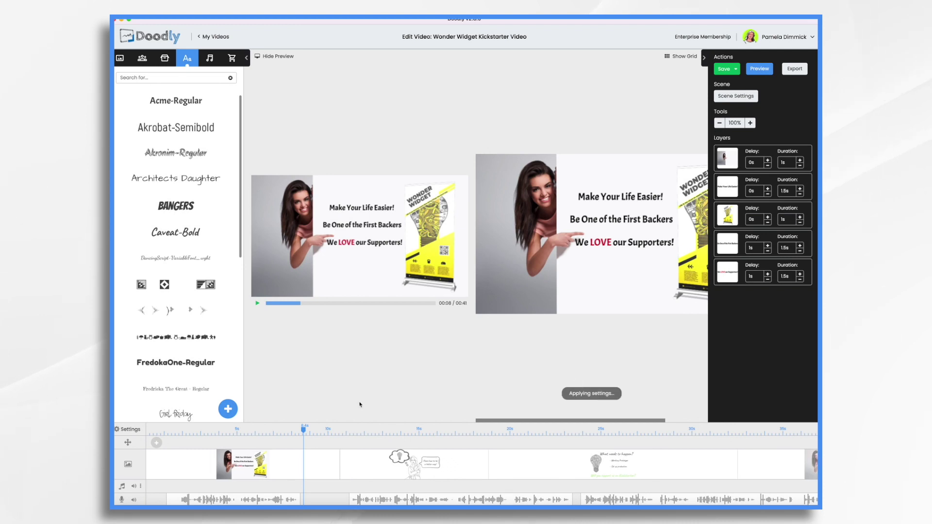
pyautogui.moveTo(227, 500); pyautogui.dragTo(383, 501)
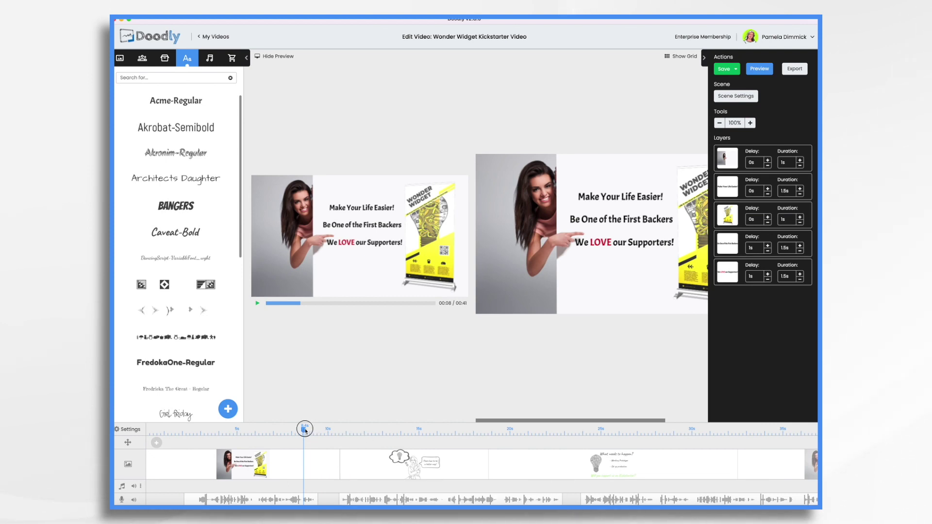
pyautogui.moveTo(309, 431); pyautogui.dragTo(288, 435)
# - Set the speech bubble's delay to 3s and the thought cloud's to 2s, replaying from 15s to check
pyautogui.click(257, 305)
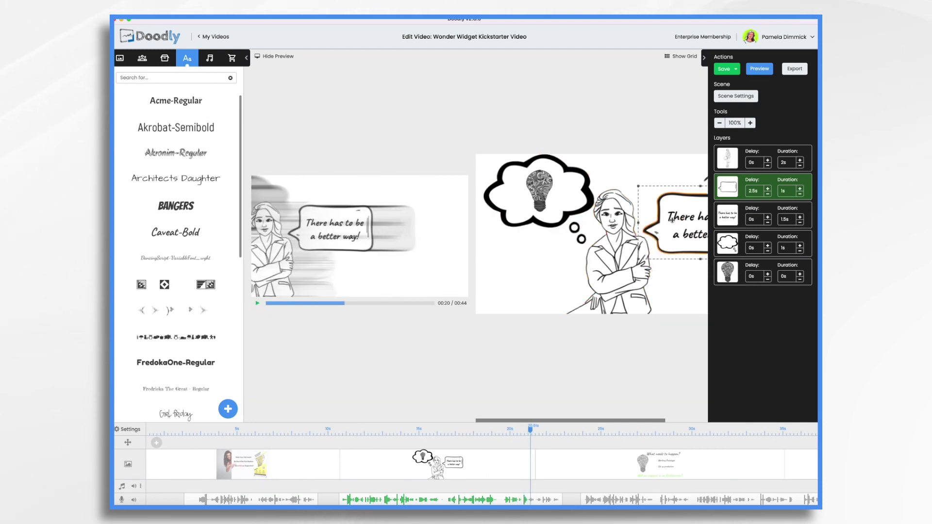
pyautogui.click(768, 190)
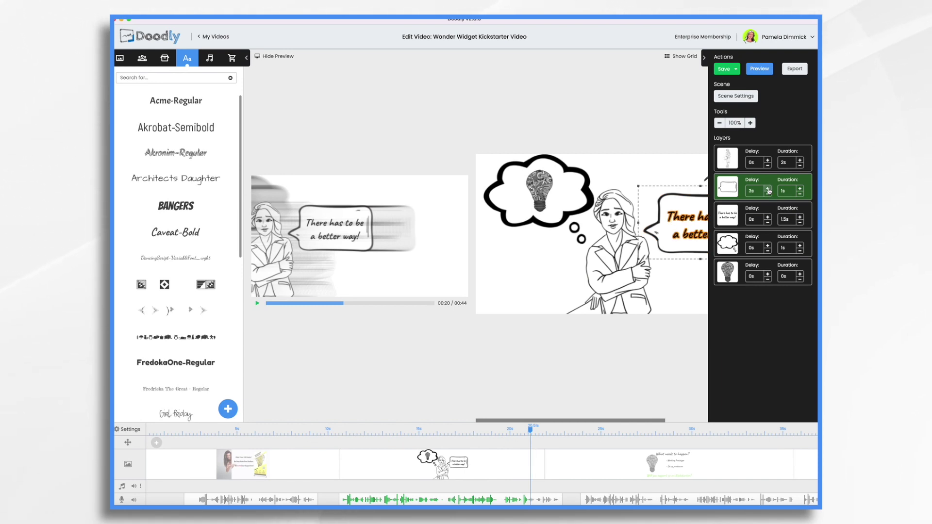
pyautogui.click(768, 245)
pyautogui.click(768, 246)
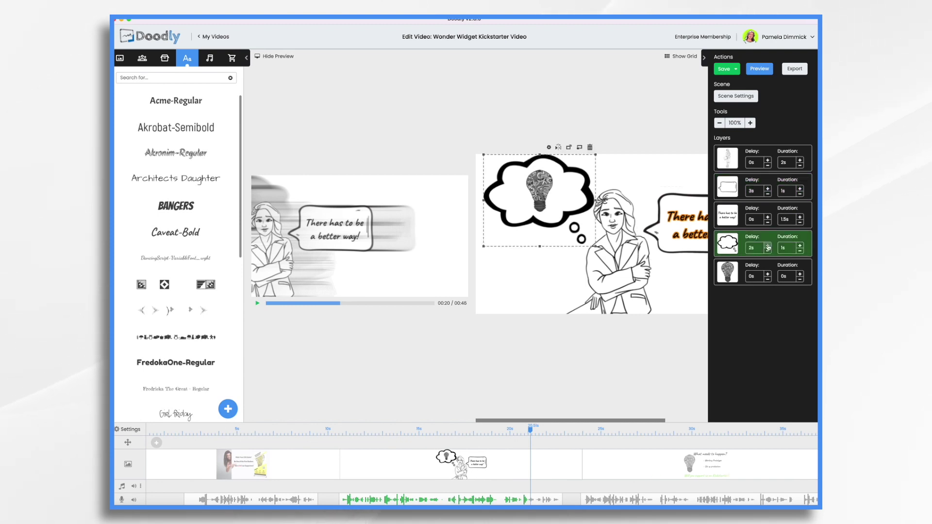
pyautogui.click(768, 246)
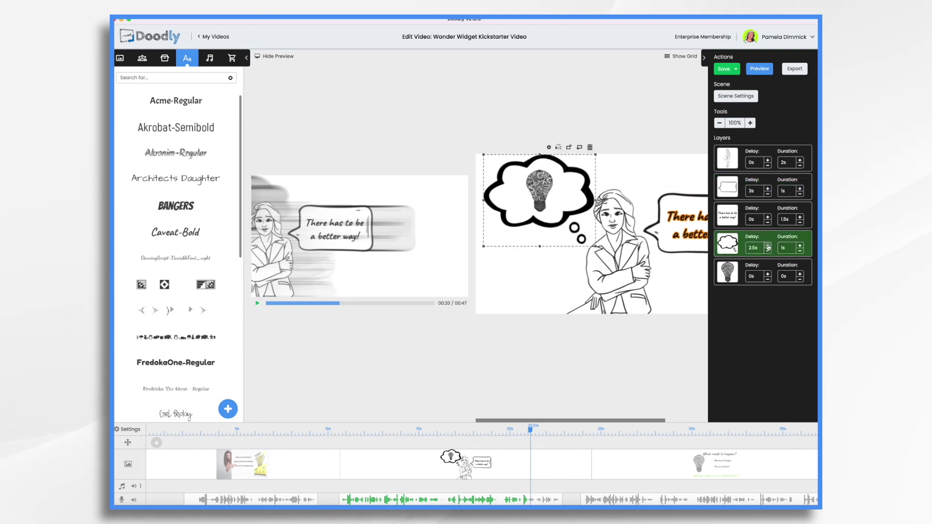
pyautogui.click(768, 250)
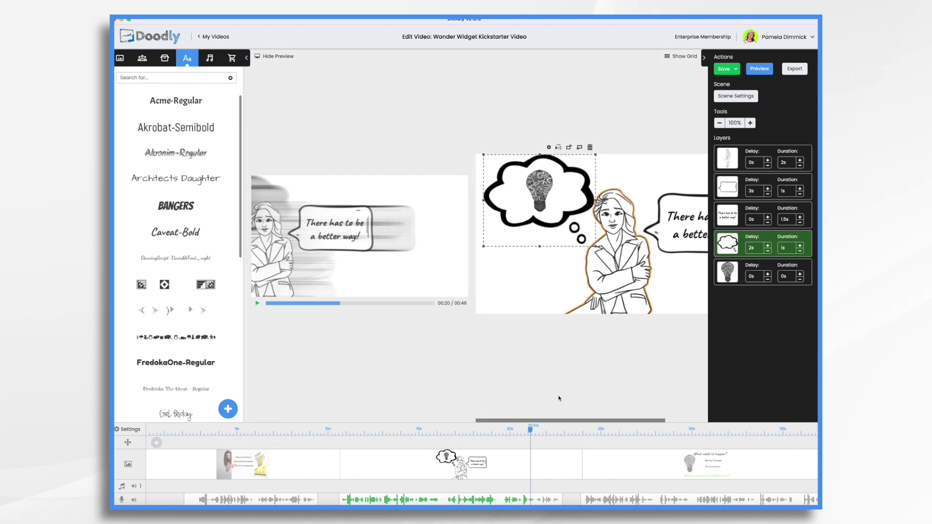
pyautogui.click(442, 432)
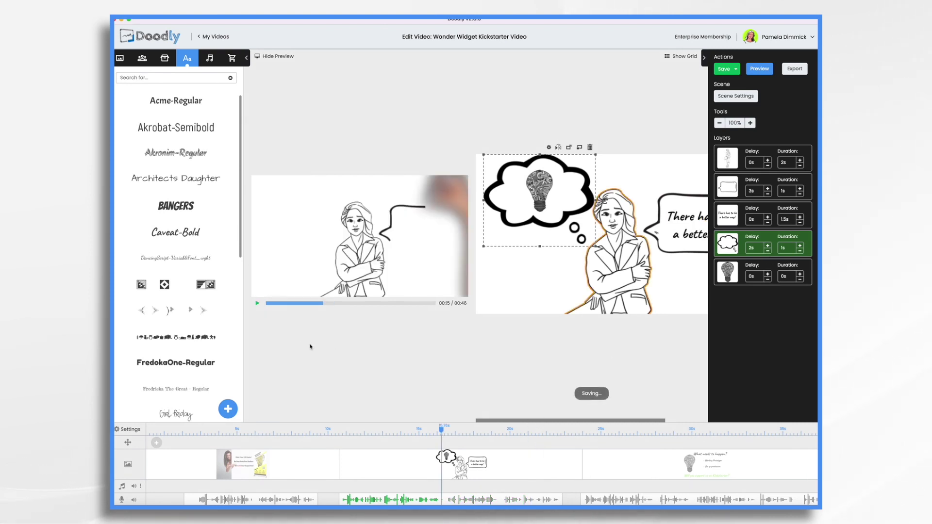
pyautogui.click(258, 303)
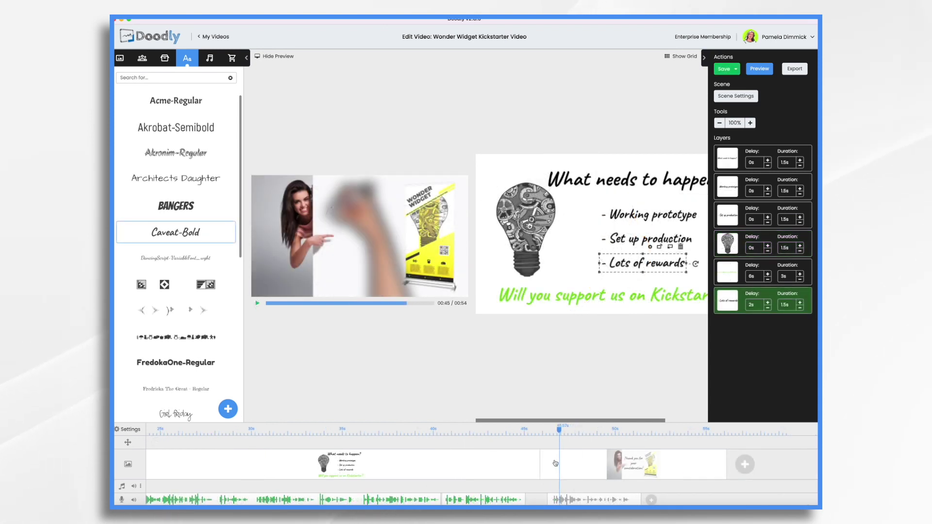
# - Add the Continuum track from the Music category to the music track
pyautogui.hscroll(-10, 555, 463)
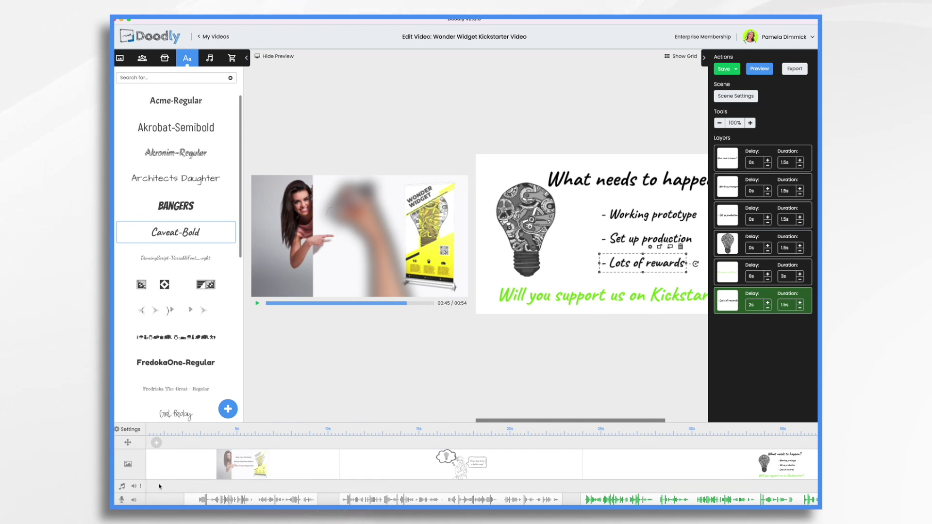
pyautogui.click(209, 58)
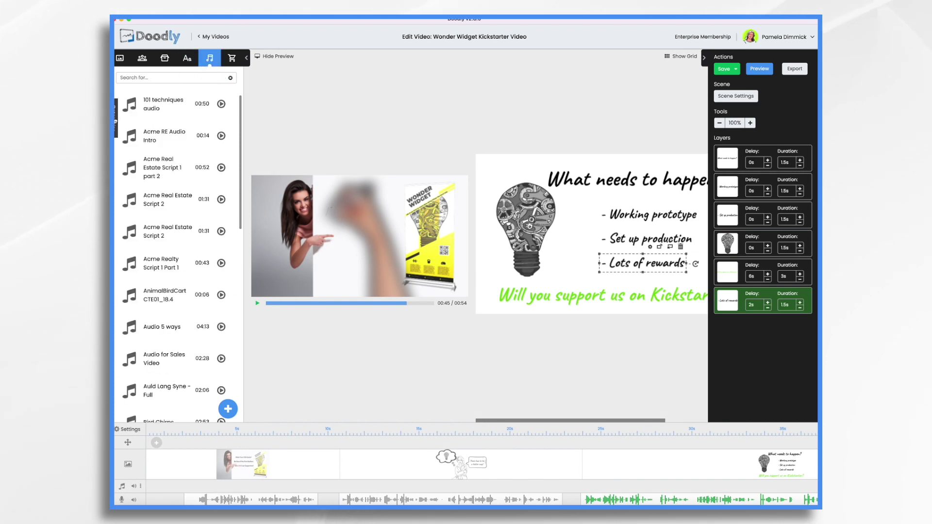
pyautogui.click(116, 116)
pyautogui.click(125, 142)
pyautogui.scroll(-1, 147, 289)
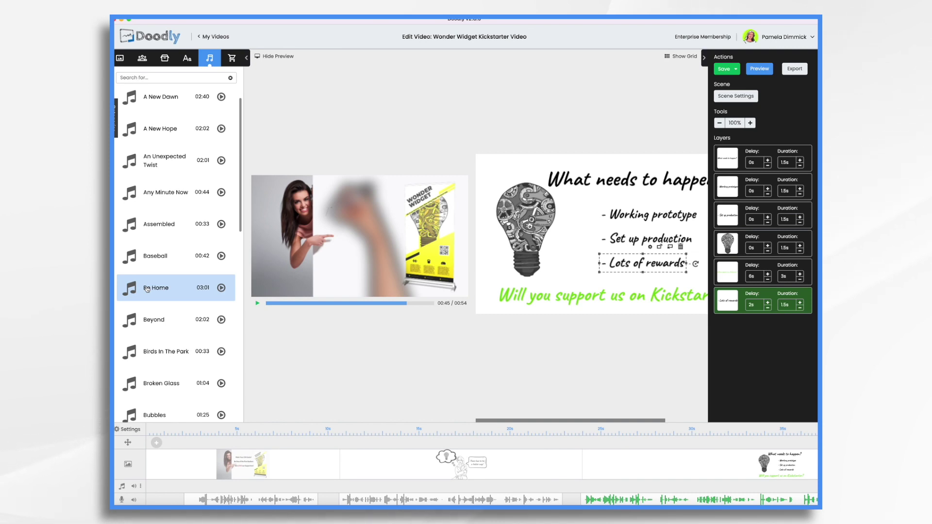
pyautogui.scroll(-5, 147, 289)
pyautogui.moveTo(160, 187); pyautogui.dragTo(195, 485)
# - Trim the Continuum music so it ends with the last scene
pyautogui.hscroll(3, 528, 492)
pyautogui.hscroll(10, 528, 491)
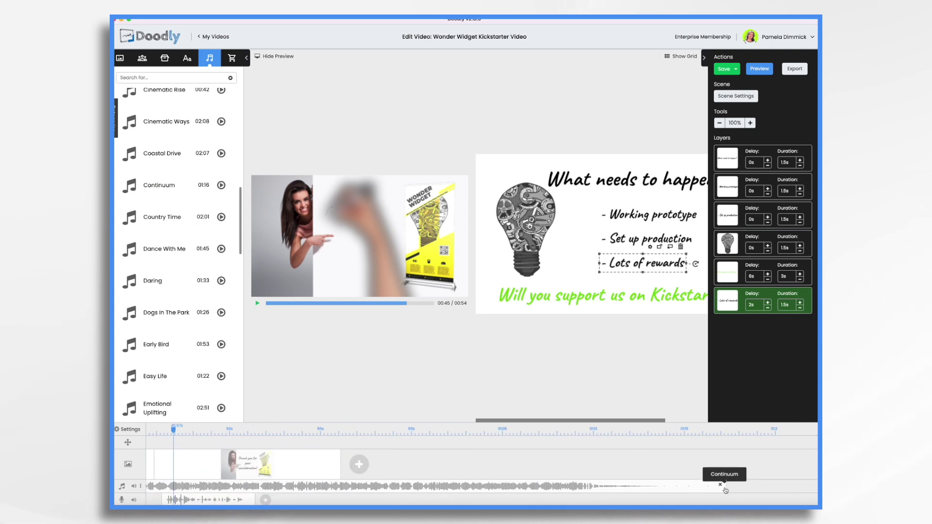
pyautogui.moveTo(728, 487); pyautogui.dragTo(341, 467)
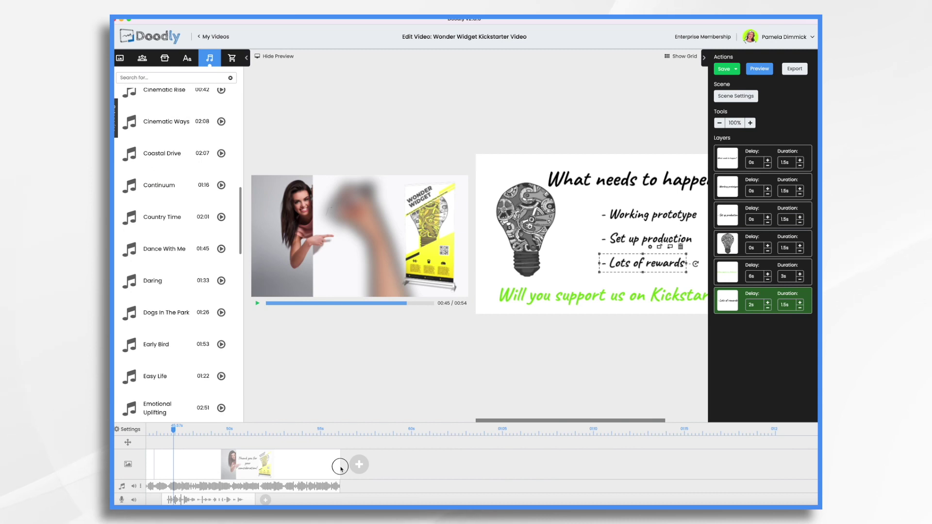
pyautogui.hscroll(-6, 341, 469)
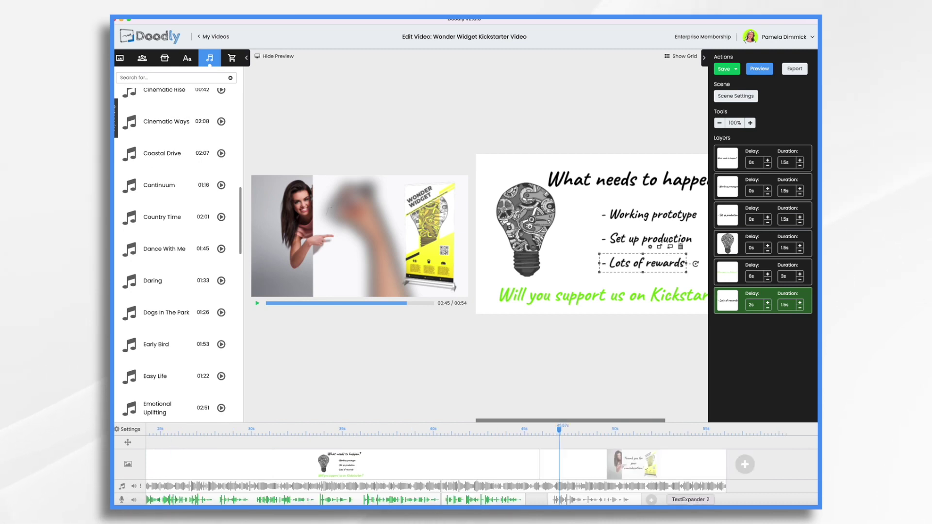
# - Turn on Fade Out for the Continuum music and trim its end a little shorter
pyautogui.rightClick(703, 487)
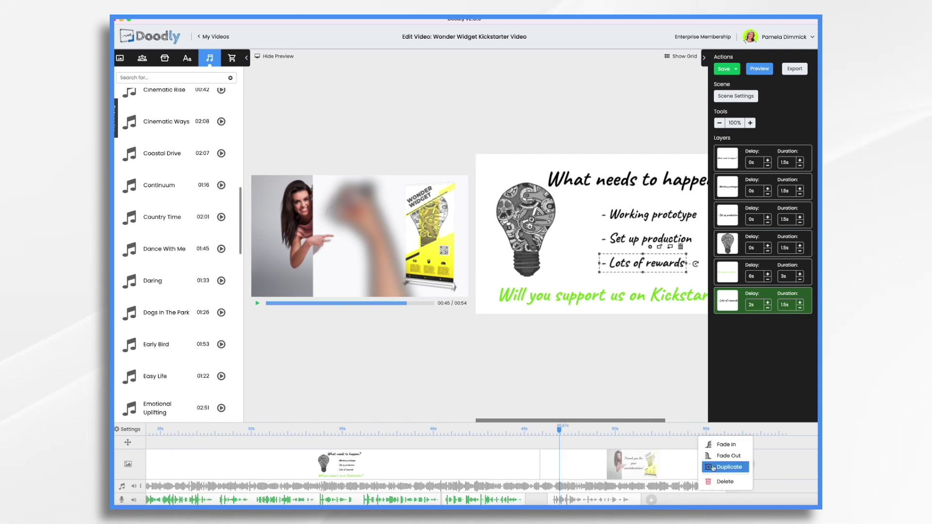
pyautogui.click(720, 456)
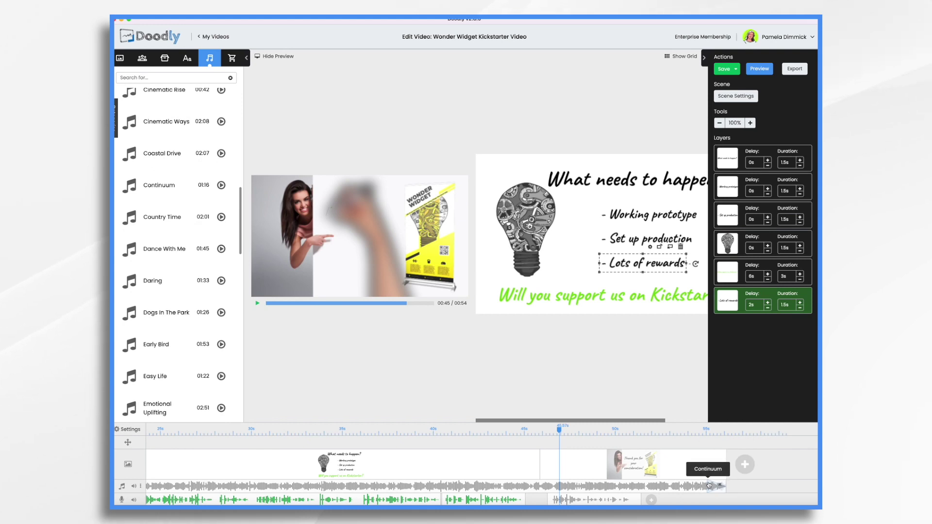
pyautogui.moveTo(708, 482); pyautogui.dragTo(620, 484)
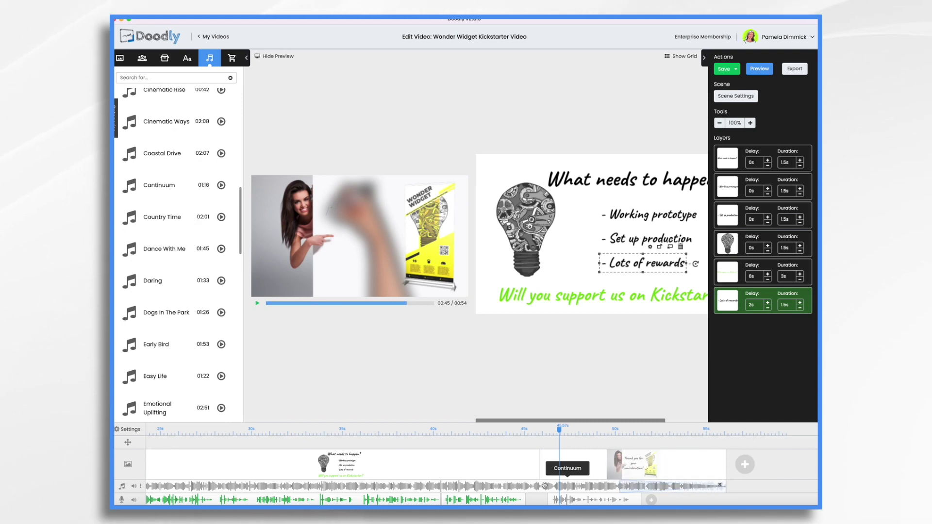
# - Turn on Fade In at the start of the Continuum music clip
pyautogui.scroll(5, 426, 473)
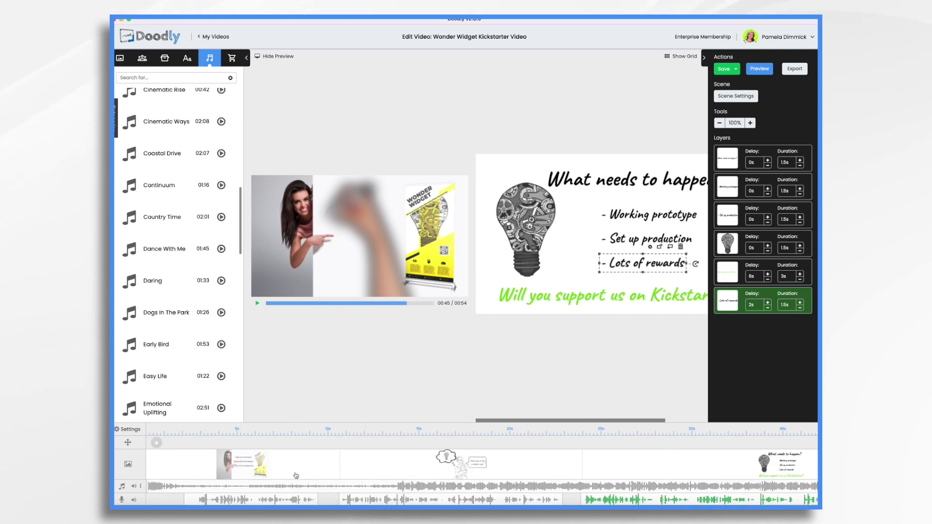
pyautogui.rightClick(154, 488)
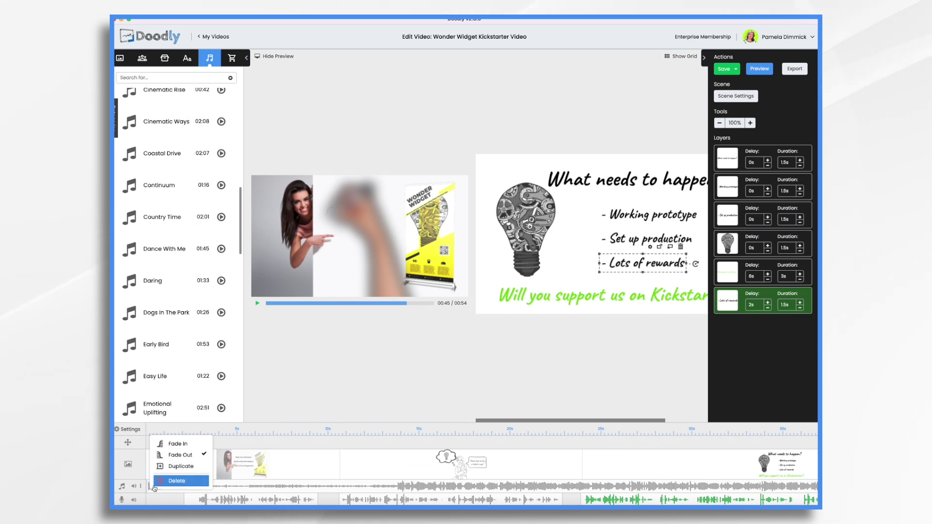
pyautogui.click(189, 443)
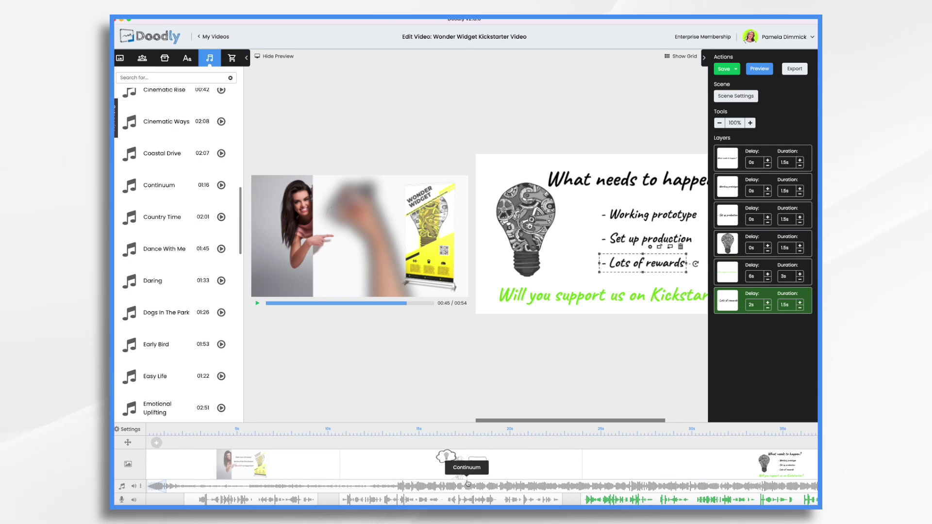
# - Preview the whole video, then lower the Continuum music volume to 5%
pyautogui.click(763, 71)
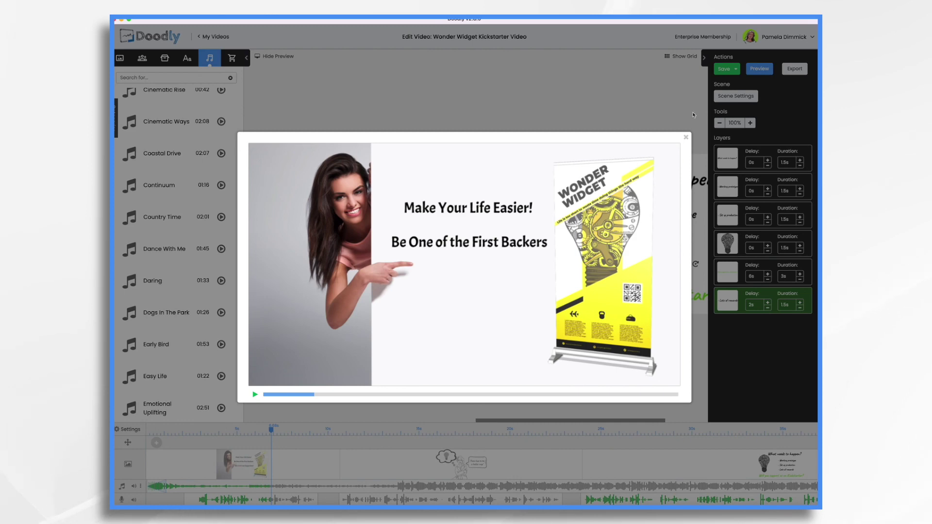
pyautogui.click(686, 138)
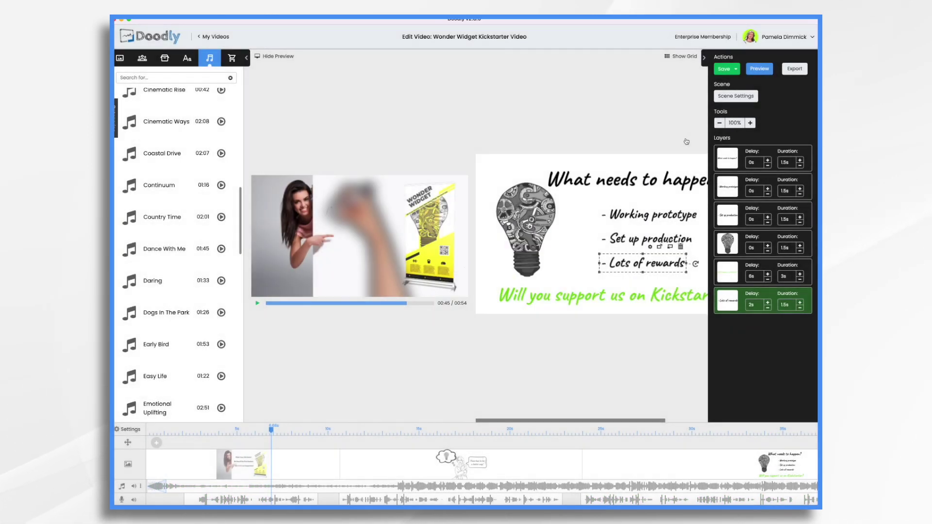
pyautogui.click(134, 489)
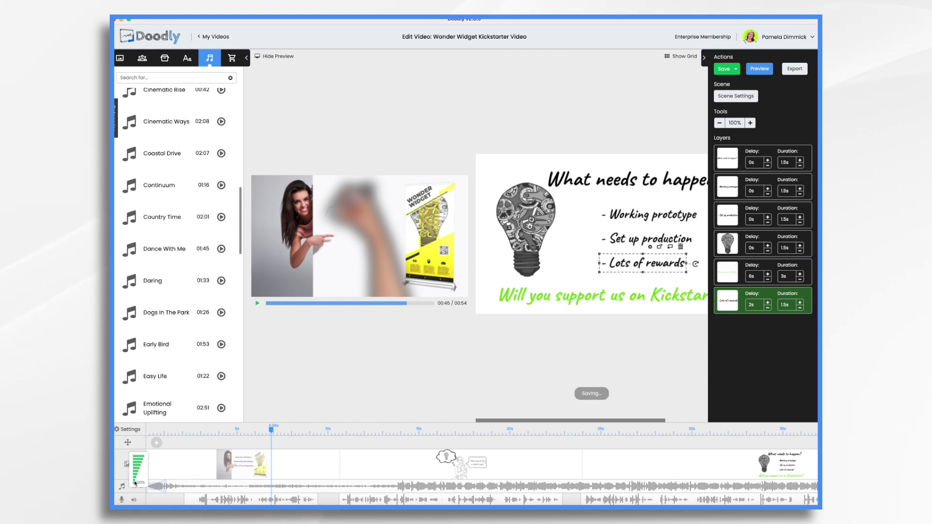
pyautogui.click(135, 483)
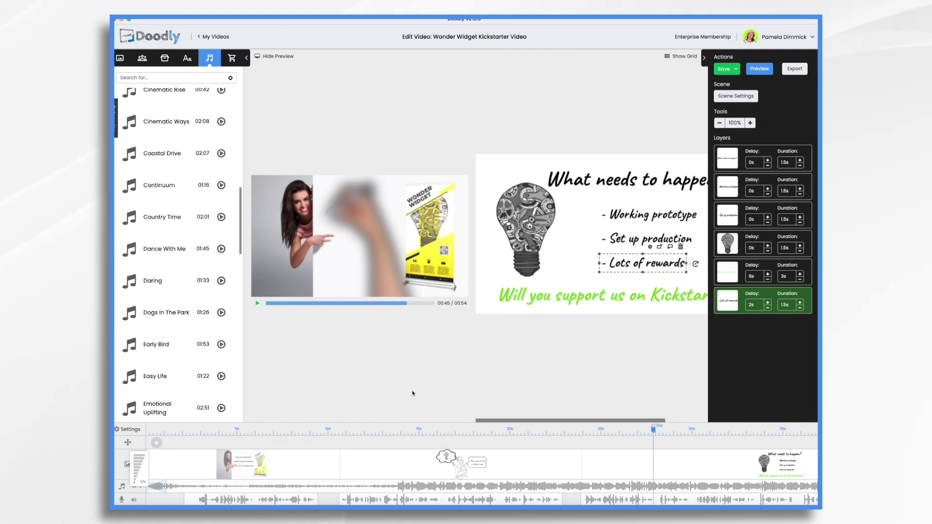